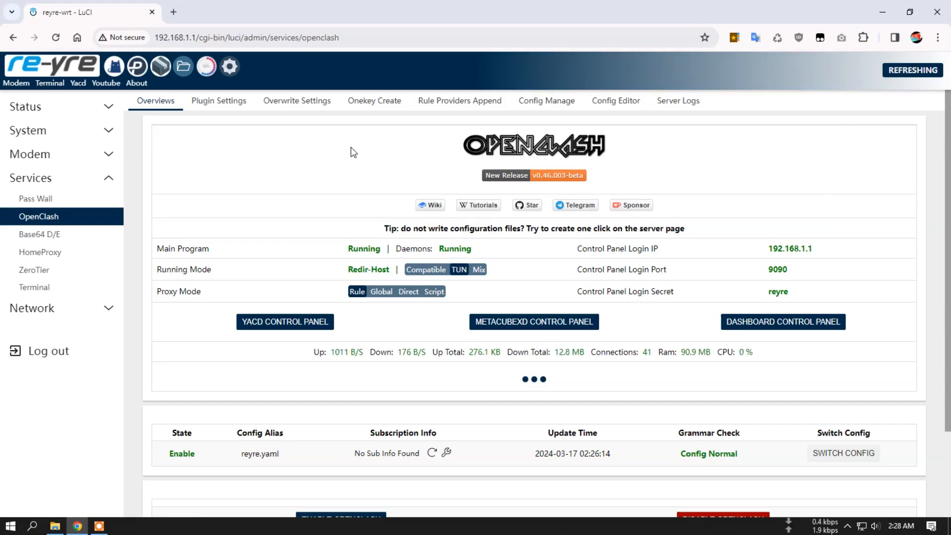
- Examine OpenClash's version update page for the current and latest Dev, TUN and Meta cores and client version
{"action": "left_click", "coordinate": [232, 103]}
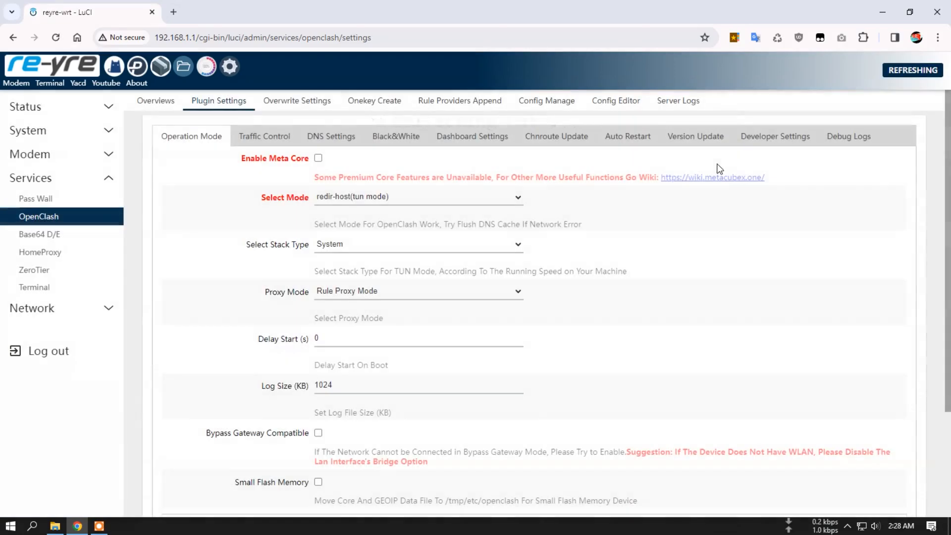
{"action": "left_click", "coordinate": [694, 136]}
{"action": "scroll", "coordinate": [645, 270], "scroll_direction": "down", "scroll_amount": 4}
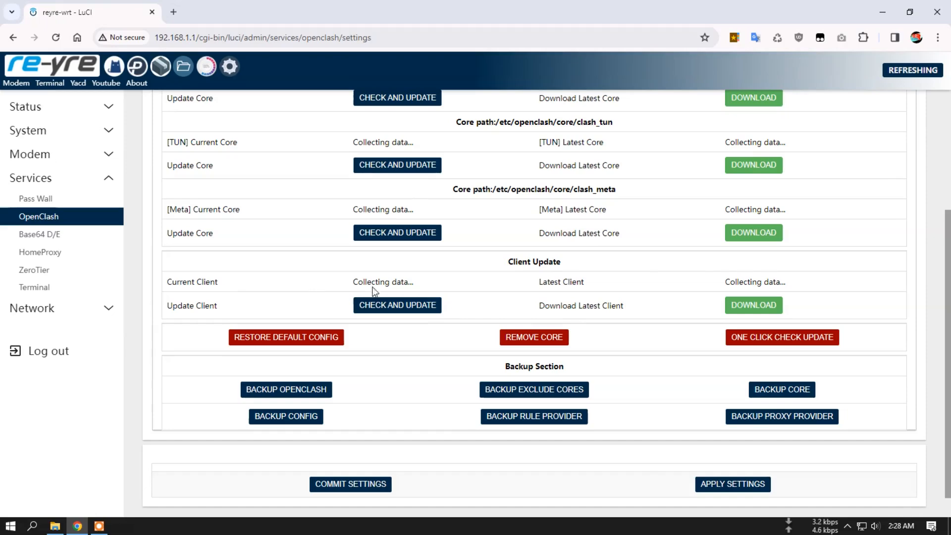
{"action": "scroll", "coordinate": [574, 286], "scroll_direction": "up", "scroll_amount": 3}
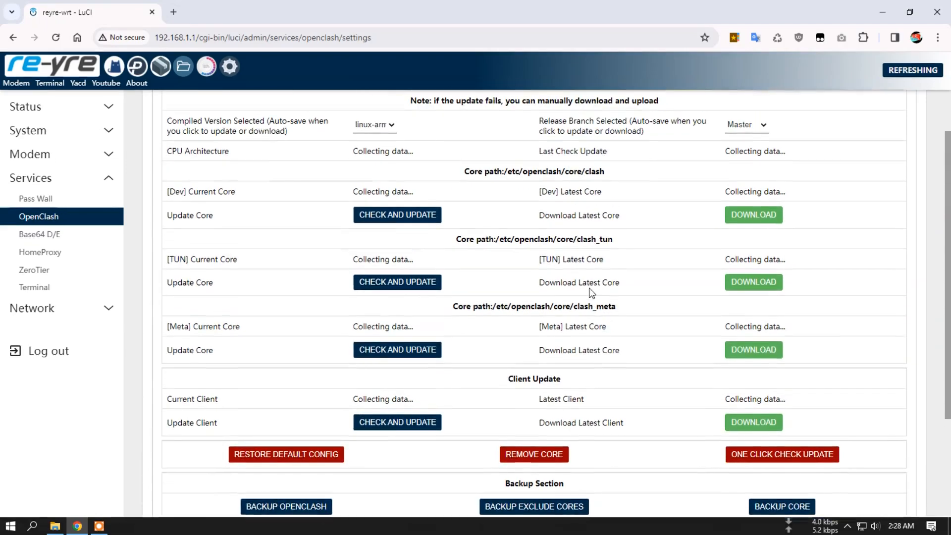
{"action": "scroll", "coordinate": [498, 381], "scroll_direction": "down", "scroll_amount": 1}
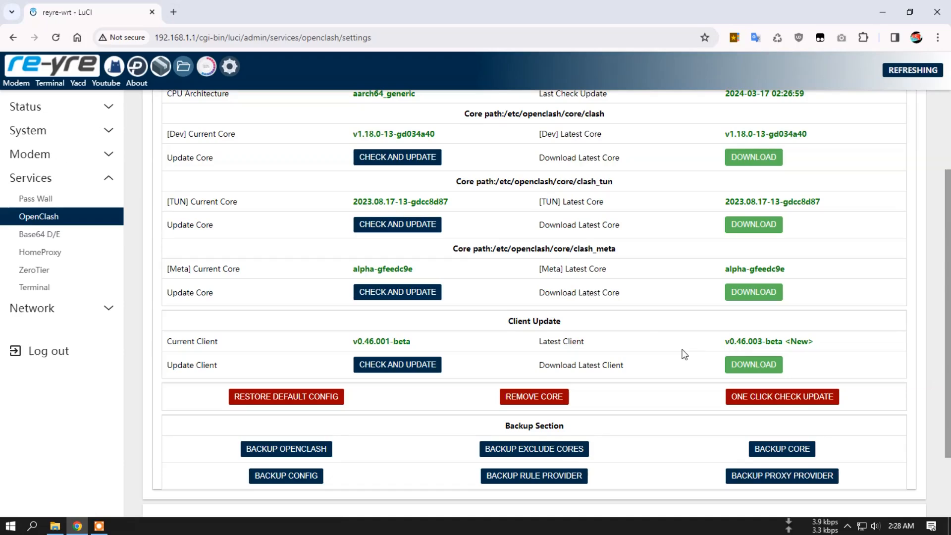
{"action": "scroll", "coordinate": [684, 350], "scroll_direction": "up", "scroll_amount": 2}
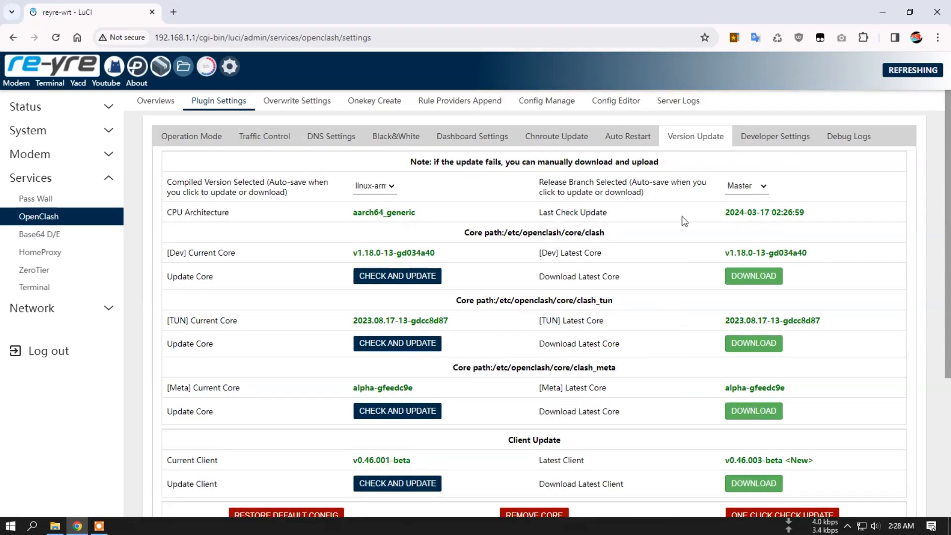
{"action": "scroll", "coordinate": [639, 340], "scroll_direction": "down", "scroll_amount": 2}
{"action": "scroll", "coordinate": [638, 336], "scroll_direction": "up", "scroll_amount": 2}
- Check the OpenClash running status in the overview and the plugin's traffic control options
{"action": "left_click", "coordinate": [163, 101]}
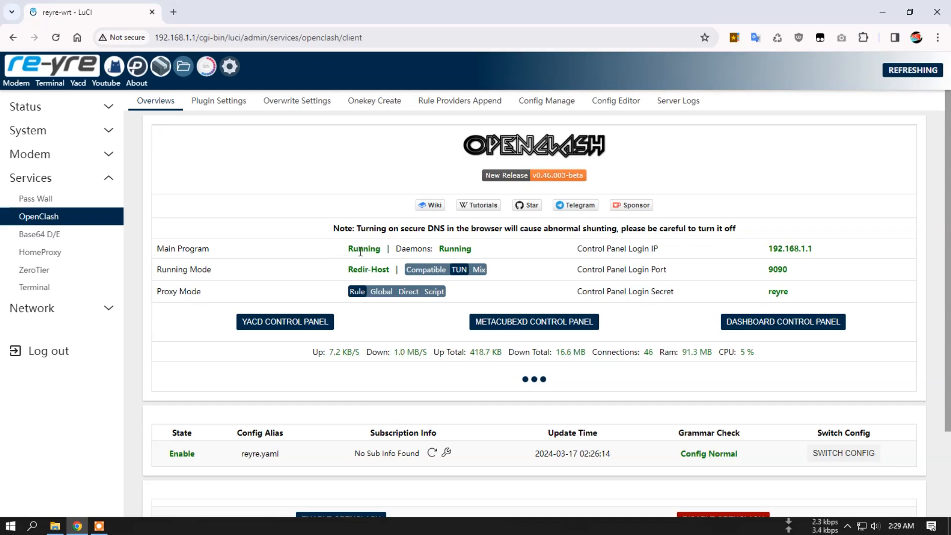
{"action": "left_click", "coordinate": [227, 104]}
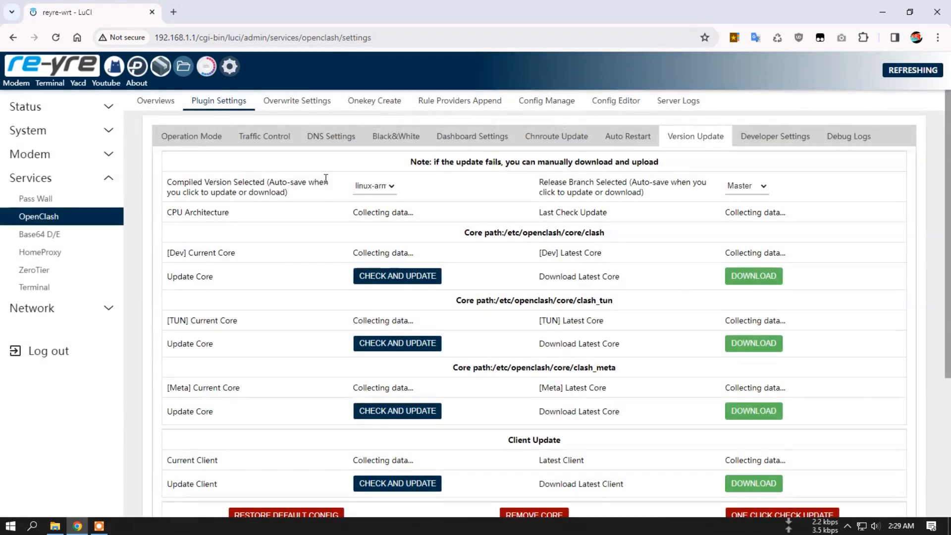
{"action": "left_click", "coordinate": [248, 136]}
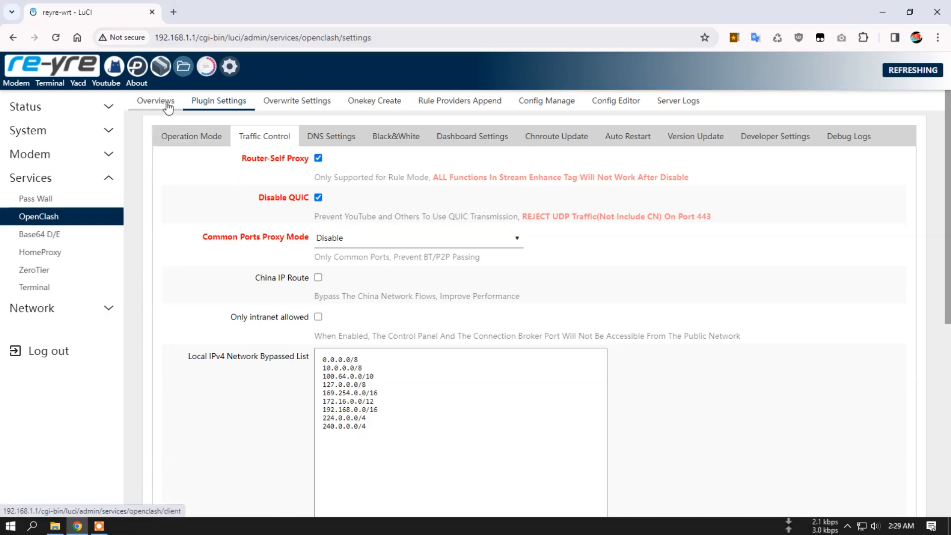
{"action": "left_click", "coordinate": [165, 105]}
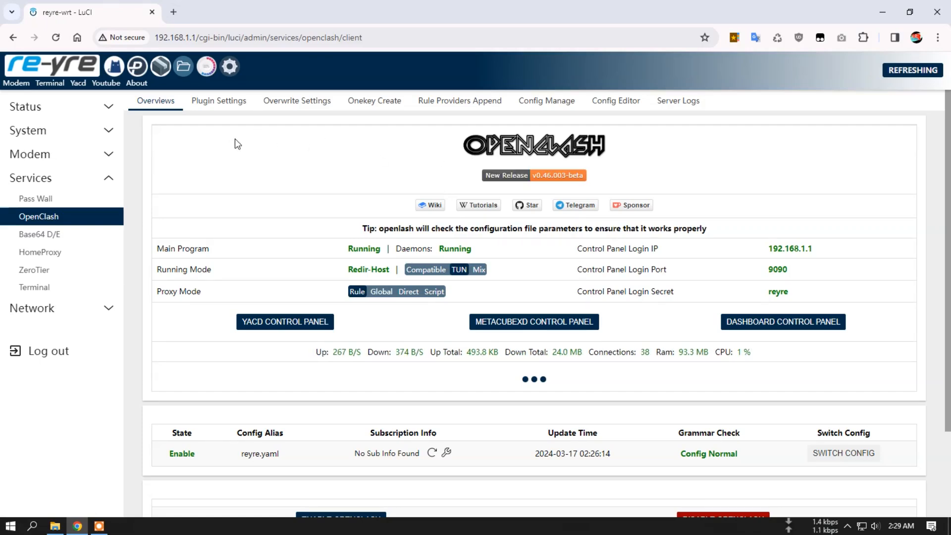
- Upload luci-app-openclash_0.46.003-beta_all.ipk to the router's root folder with the file manager
{"action": "left_click", "coordinate": [183, 70]}
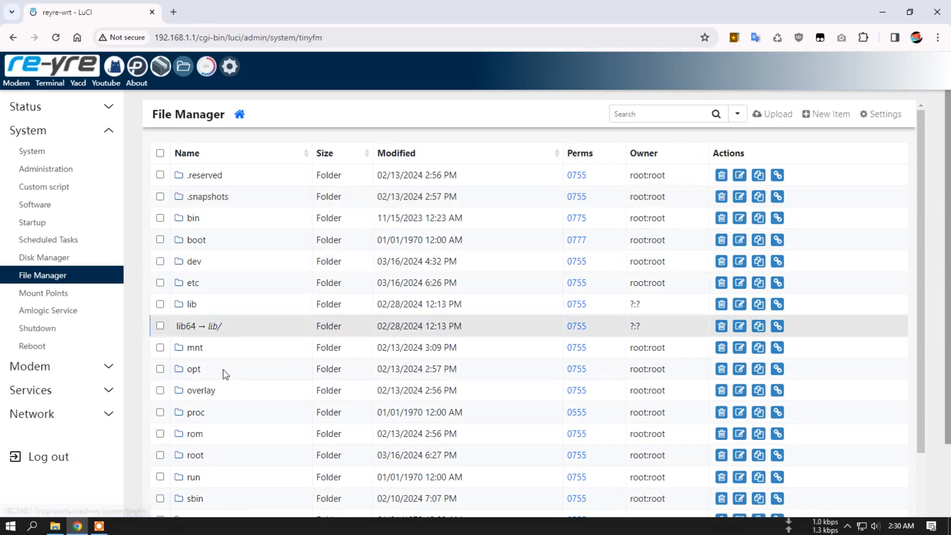
{"action": "left_click", "coordinate": [195, 456]}
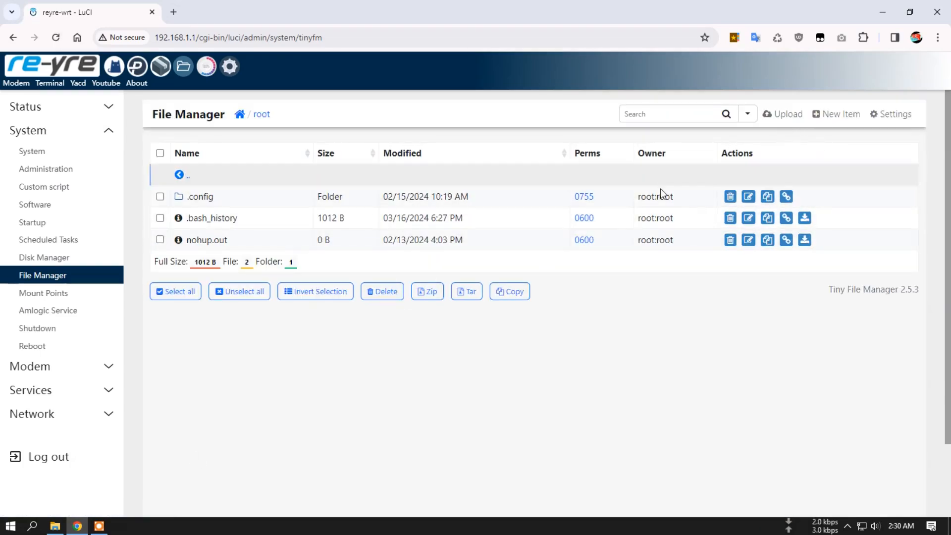
{"action": "left_click", "coordinate": [788, 115]}
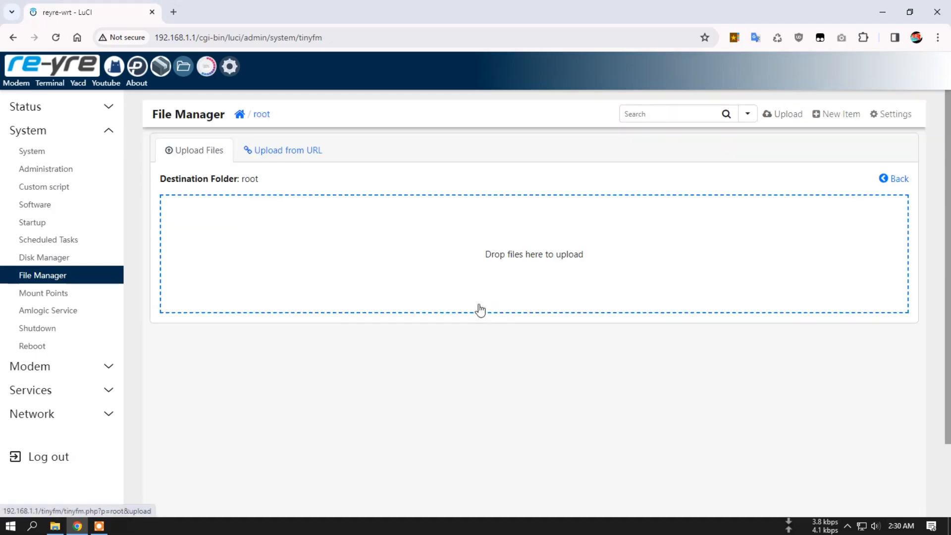
{"action": "left_click", "coordinate": [528, 258]}
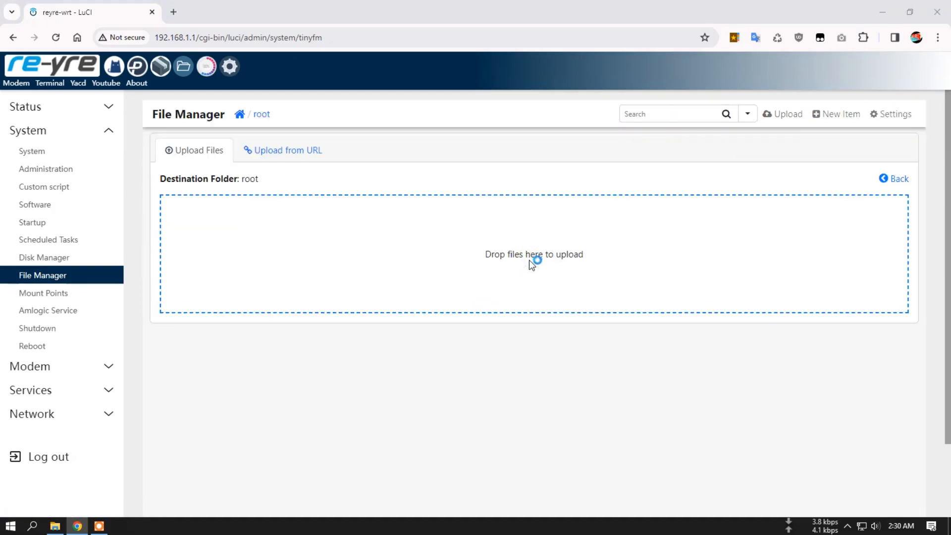
{"action": "double_click", "coordinate": [540, 332]}
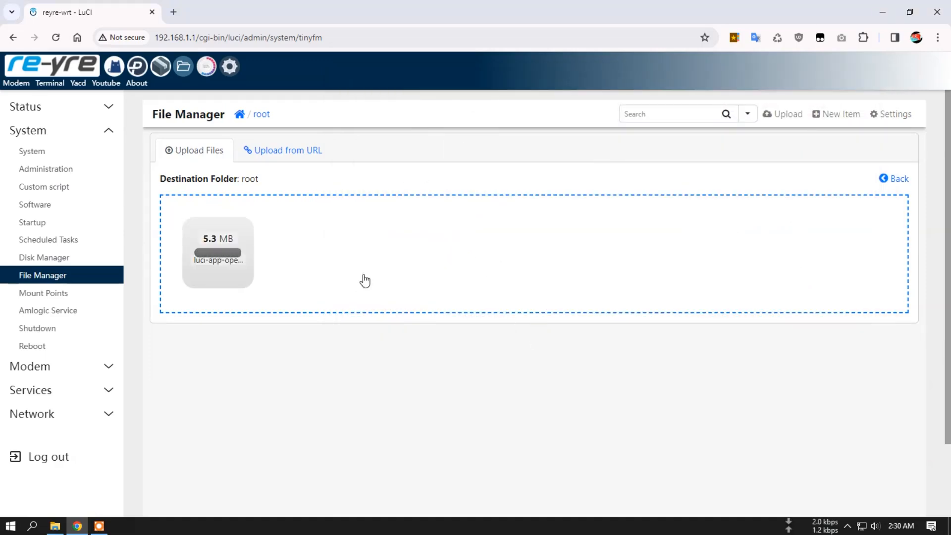
{"action": "left_click", "coordinate": [262, 115]}
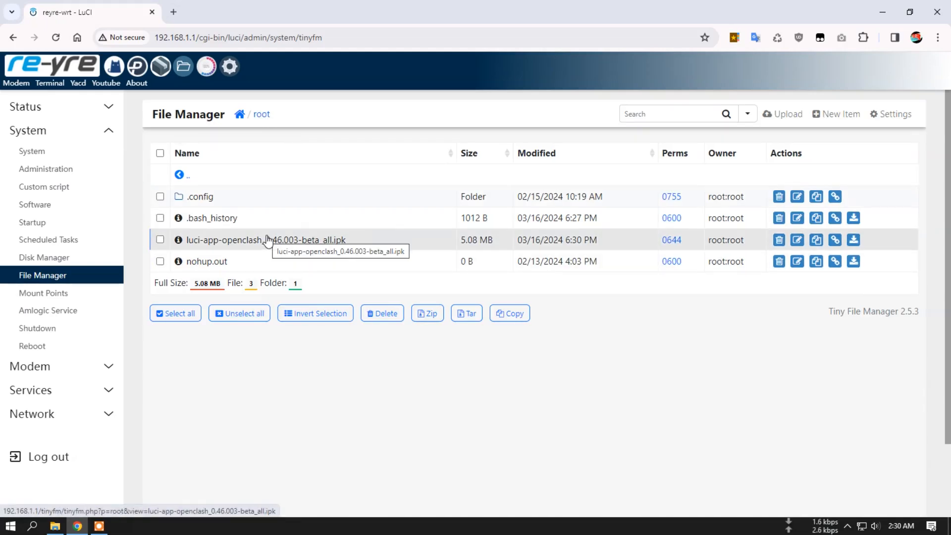
- Go to the home directory in the router's terminal and list its files
{"action": "left_click", "coordinate": [52, 83]}
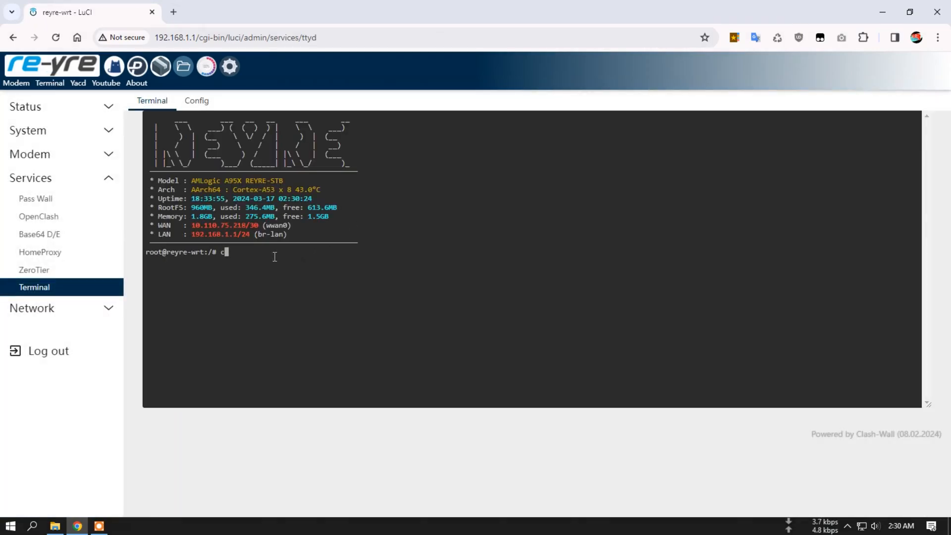
{"action": "key", "text": "Return"}
{"action": "type", "text": "ls"}
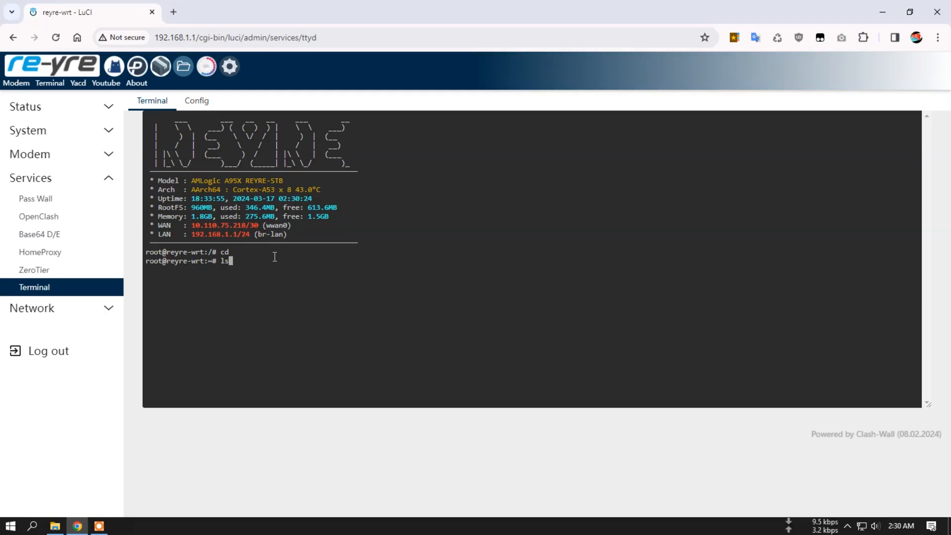
{"action": "key", "text": "Return"}
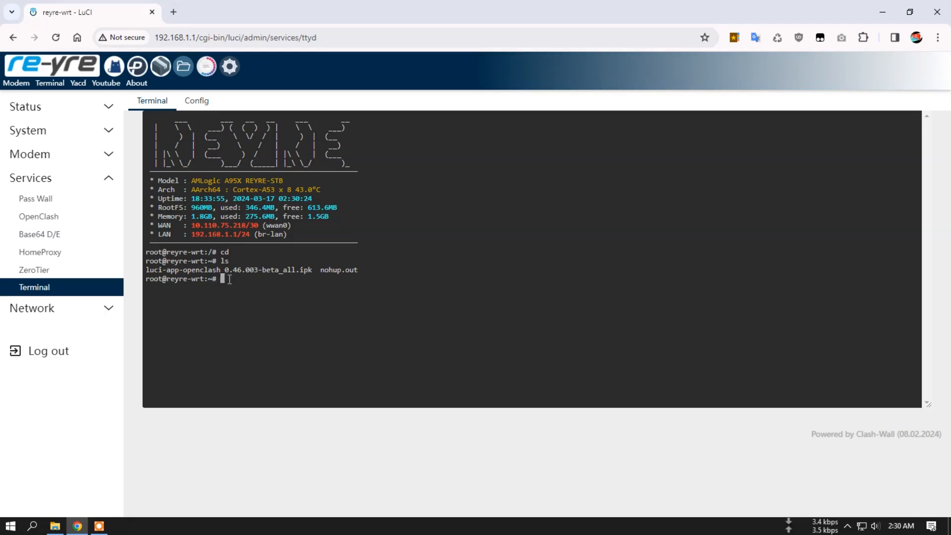
- Refresh the package lists with opkg update and install the uploaded OpenClash package with opkg install *.ipk
{"action": "type", "text": "opkg update"}
{"action": "key", "text": "Return"}
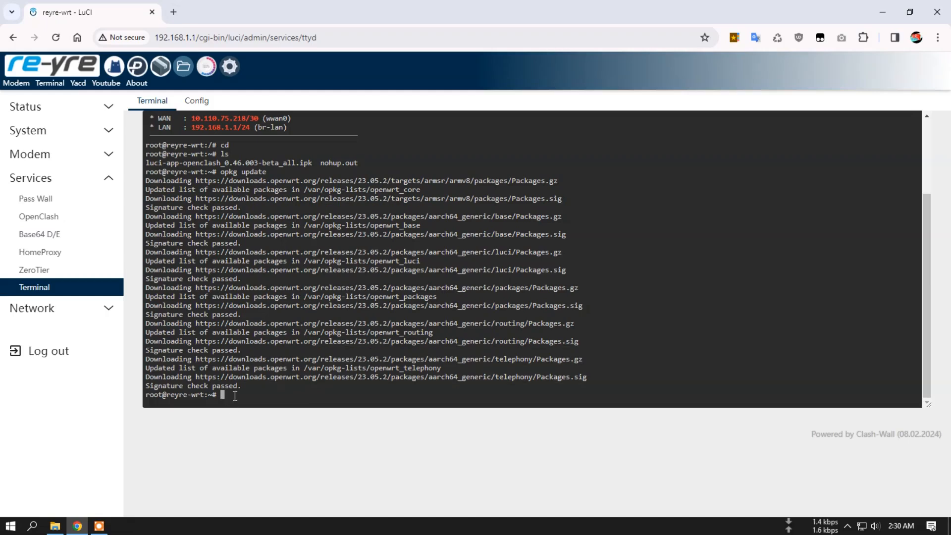
{"action": "type", "text": "opkg insta"}
{"action": "type", "text": "ll *.ipk"}
{"action": "left_click_drag", "start_coordinate": [145, 163], "coordinate": [310, 162]}
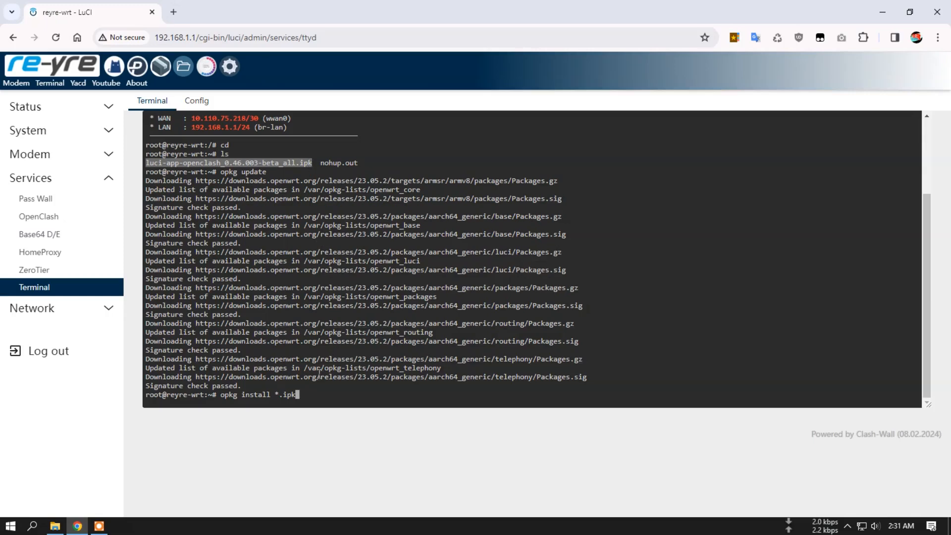
{"action": "left_click", "coordinate": [309, 394]}
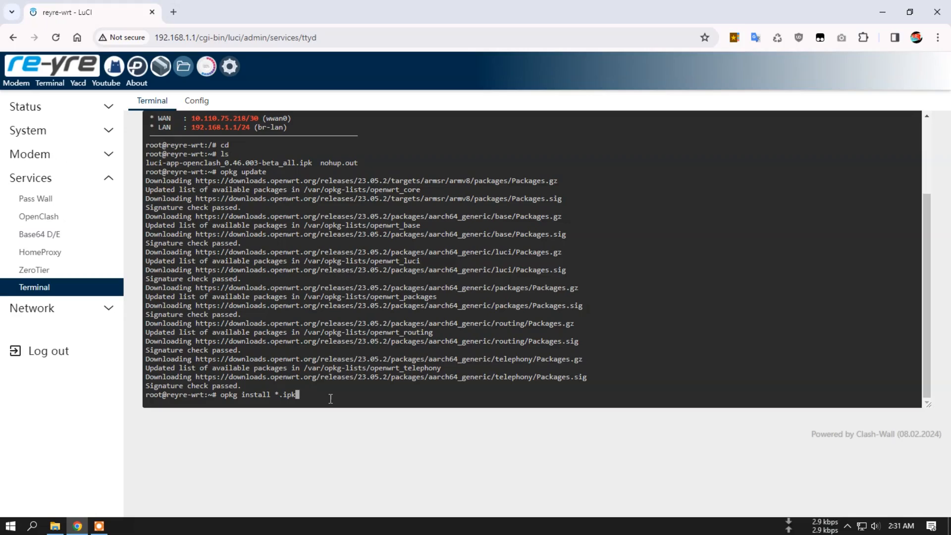
{"action": "key", "text": "Return"}
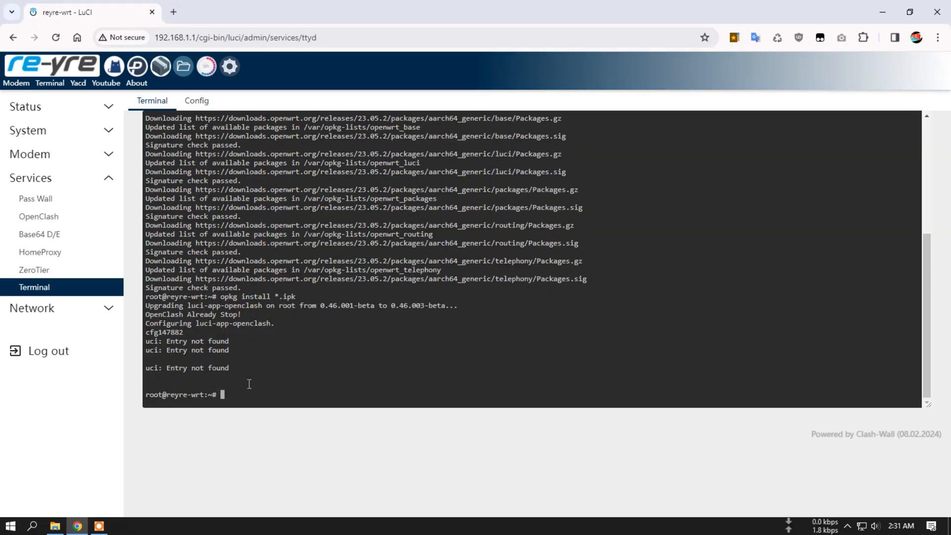
- Leave the terminal for the OpenClash overview, enable OpenClash and switch its running mode to Compatible
{"action": "left_click", "coordinate": [115, 67]}
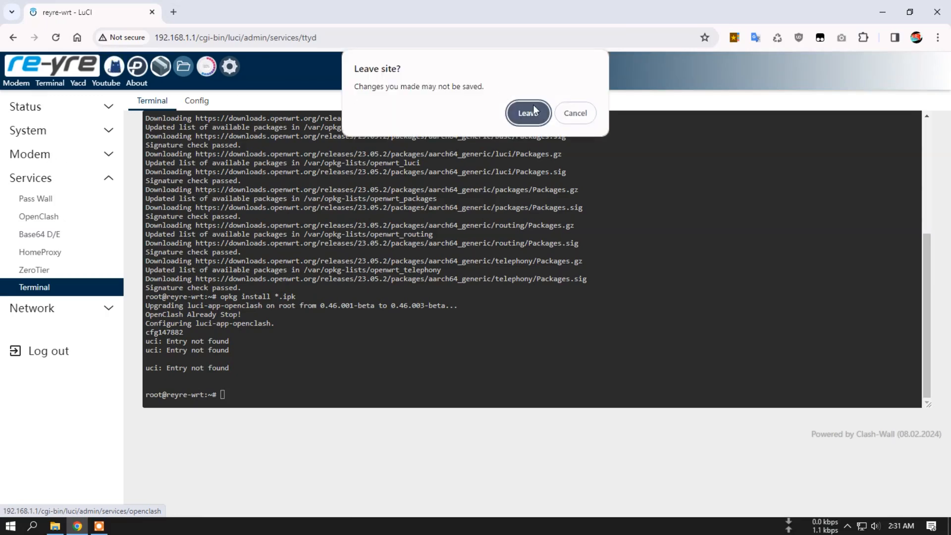
{"action": "left_click", "coordinate": [529, 113]}
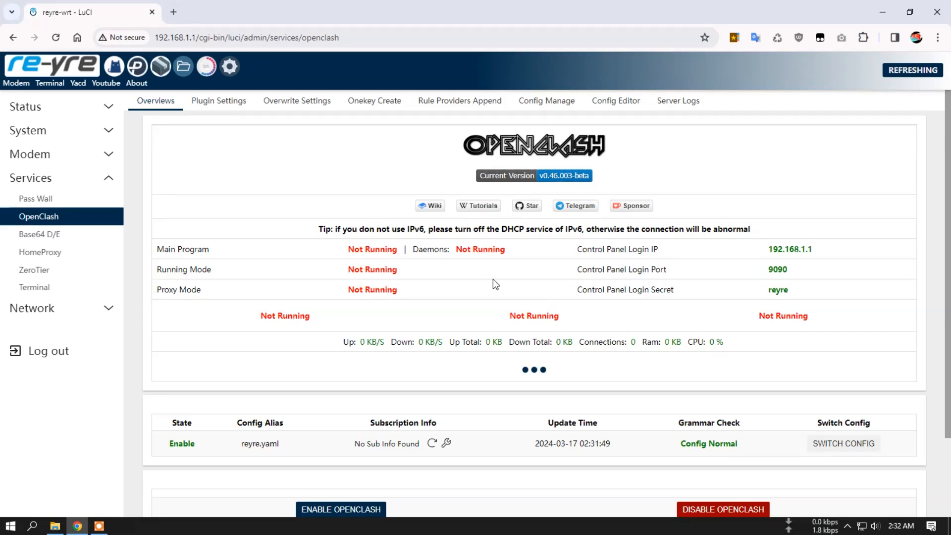
{"action": "scroll", "coordinate": [486, 284], "scroll_direction": "down", "scroll_amount": 1}
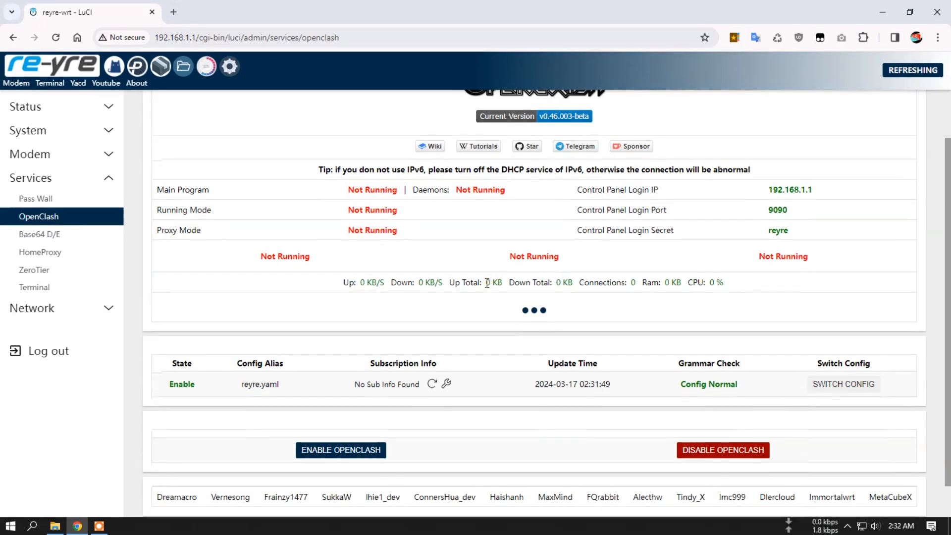
{"action": "left_click", "coordinate": [342, 452]}
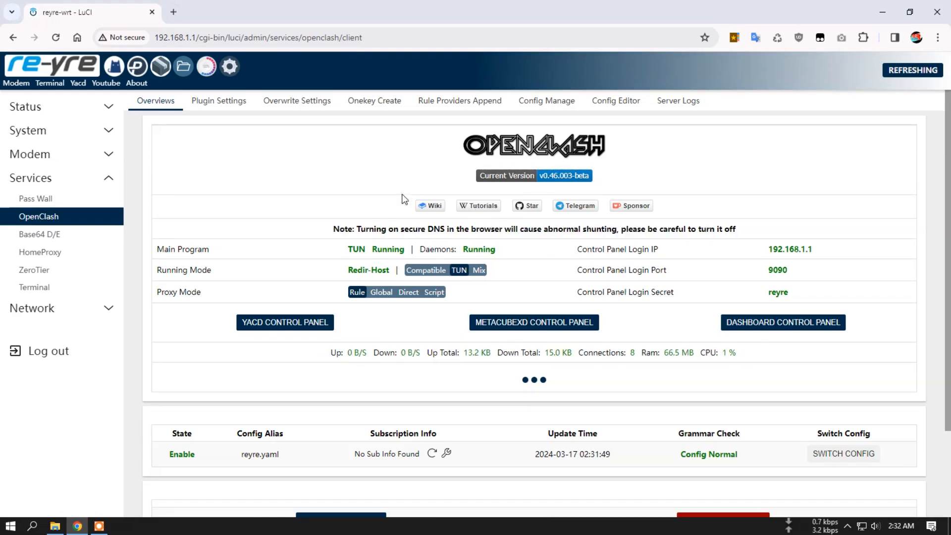
{"action": "left_click", "coordinate": [427, 270]}
{"action": "left_click", "coordinate": [516, 110]}
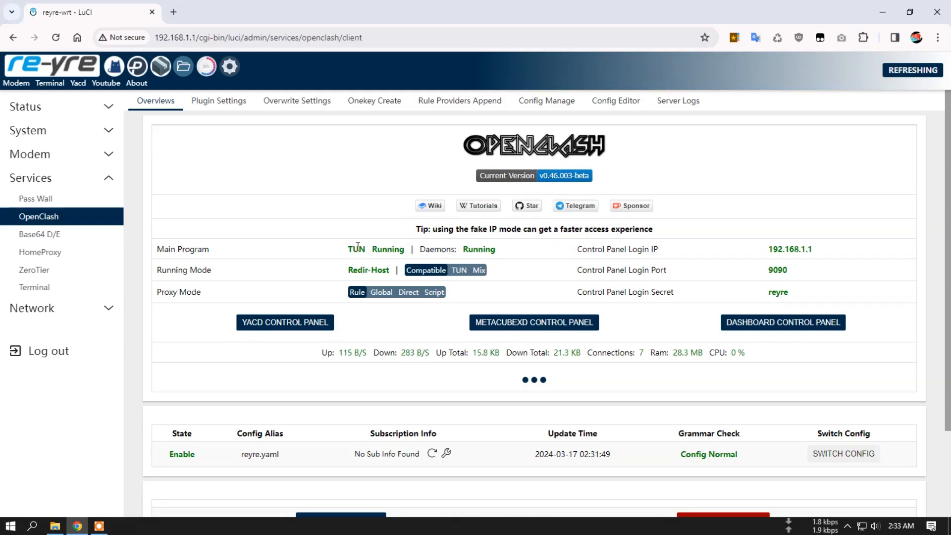
- Enable Meta Core in the plugin's operation mode settings and commit the change
{"action": "left_click", "coordinate": [217, 105]}
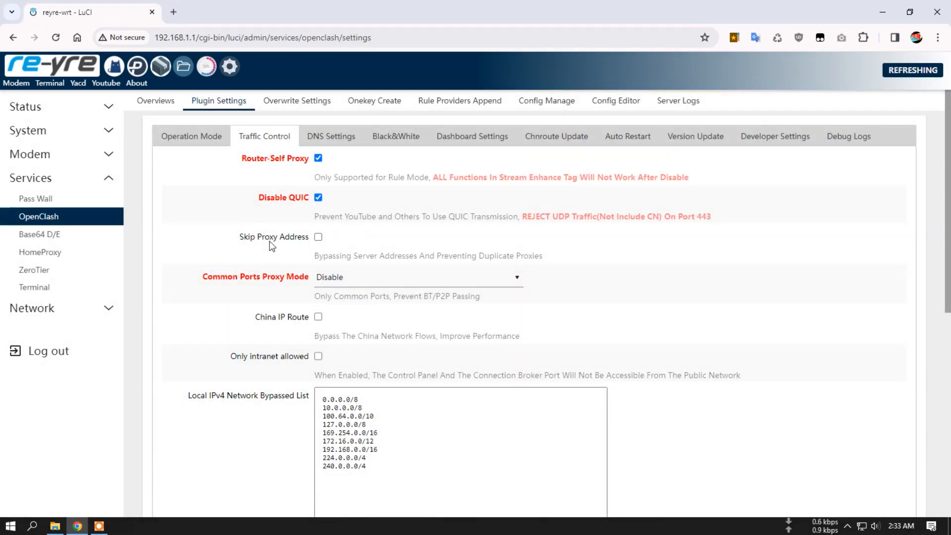
{"action": "left_click", "coordinate": [318, 237]}
{"action": "left_click", "coordinate": [319, 237]}
{"action": "left_click", "coordinate": [194, 143]}
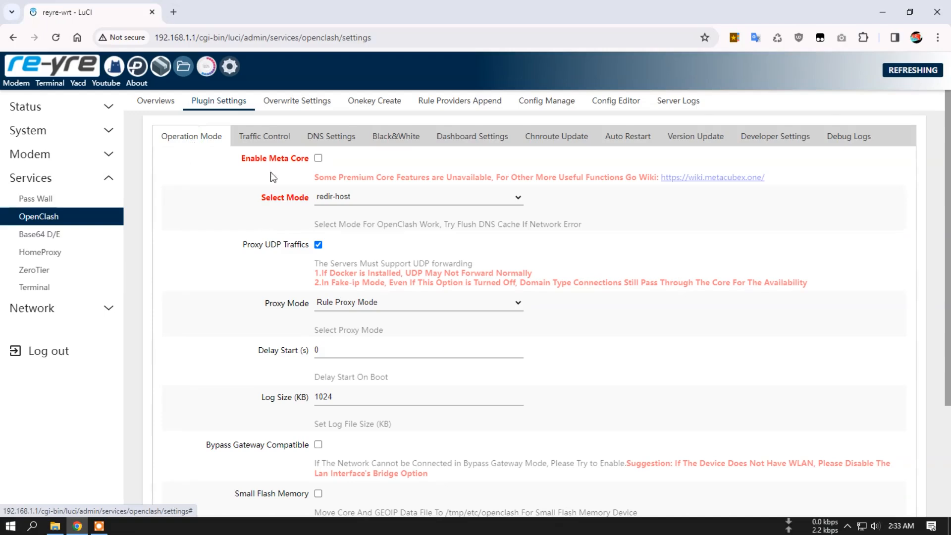
{"action": "left_click", "coordinate": [318, 158]}
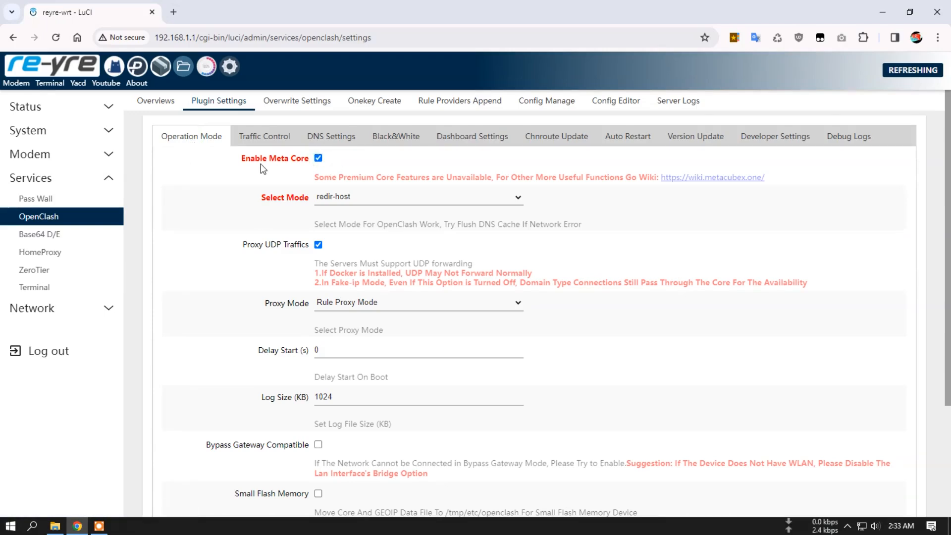
{"action": "scroll", "coordinate": [249, 244], "scroll_direction": "down", "scroll_amount": 3}
{"action": "left_click", "coordinate": [349, 456]}
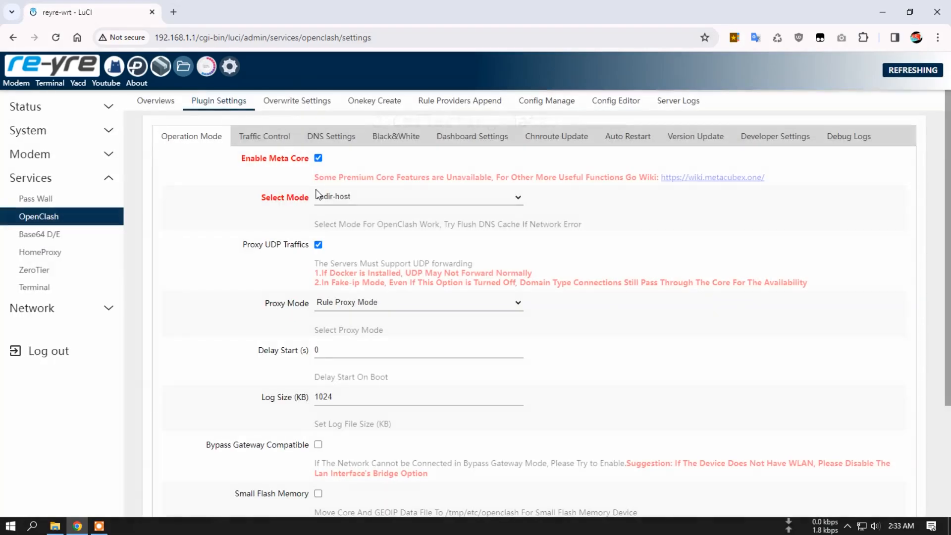
- Enable Tcp Concurrent, Unified Delay and Sniffer in the Meta overwrite settings and commit them
{"action": "left_click", "coordinate": [300, 103]}
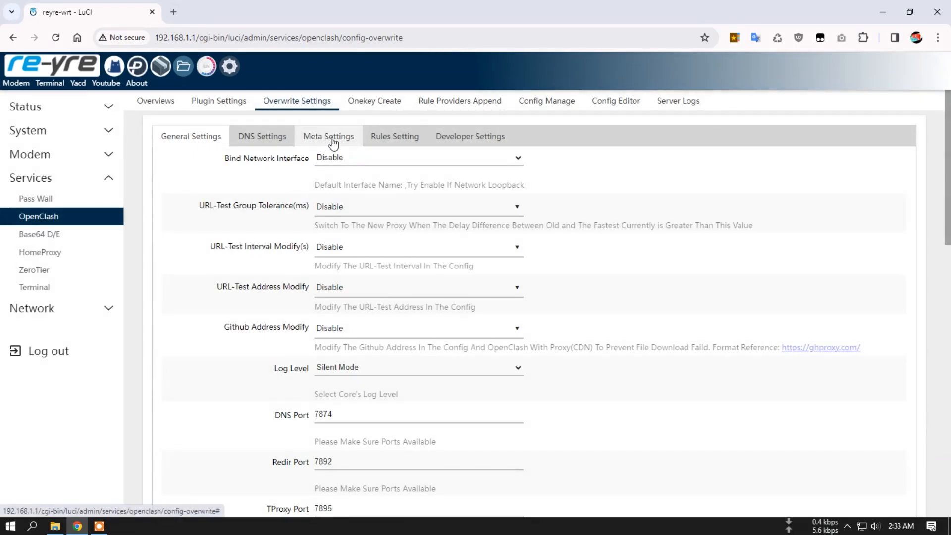
{"action": "left_click", "coordinate": [331, 141]}
{"action": "left_click", "coordinate": [318, 158]}
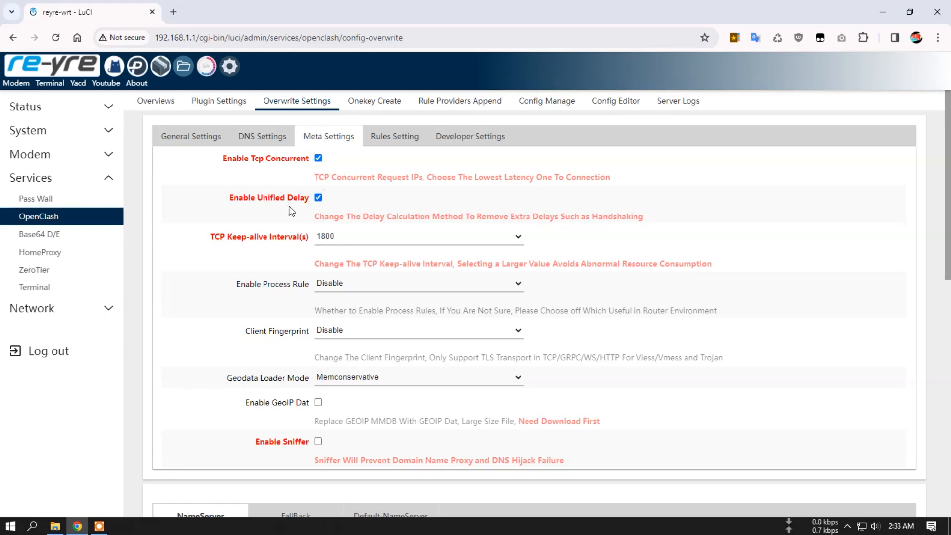
{"action": "scroll", "coordinate": [278, 273], "scroll_direction": "down", "scroll_amount": 2}
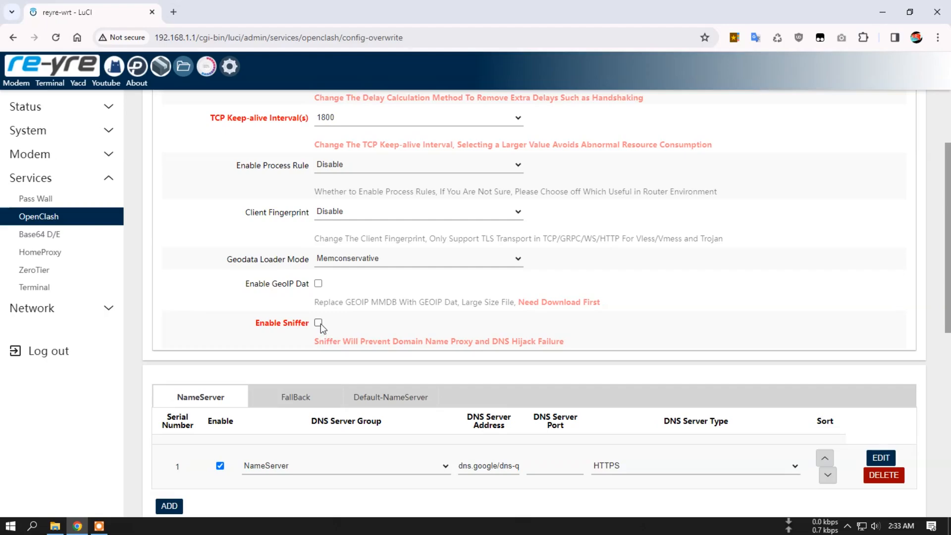
{"action": "left_click", "coordinate": [318, 323]}
{"action": "scroll", "coordinate": [367, 377], "scroll_direction": "down", "scroll_amount": 3}
{"action": "scroll", "coordinate": [368, 379], "scroll_direction": "down", "scroll_amount": 5}
{"action": "left_click", "coordinate": [347, 456]}
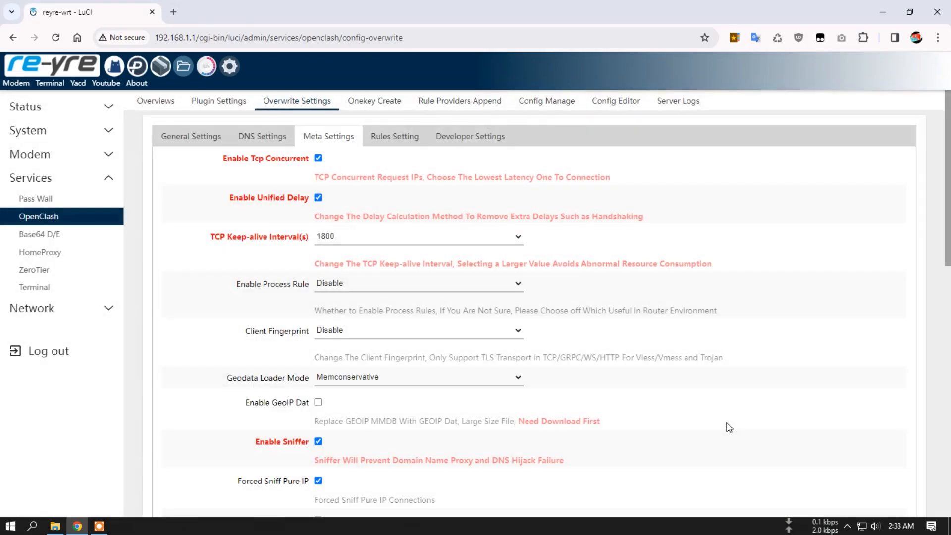
- Apply the overwrite settings and switch OpenClash's running mode to TUN
{"action": "scroll", "coordinate": [729, 428], "scroll_direction": "down", "scroll_amount": 15}
{"action": "left_click", "coordinate": [743, 459]}
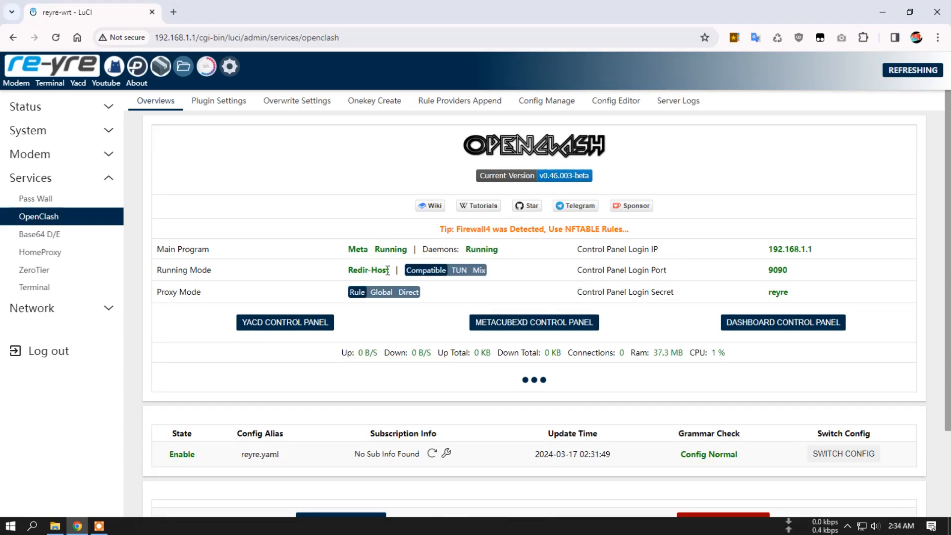
{"action": "left_click", "coordinate": [459, 270]}
{"action": "left_click", "coordinate": [532, 108]}
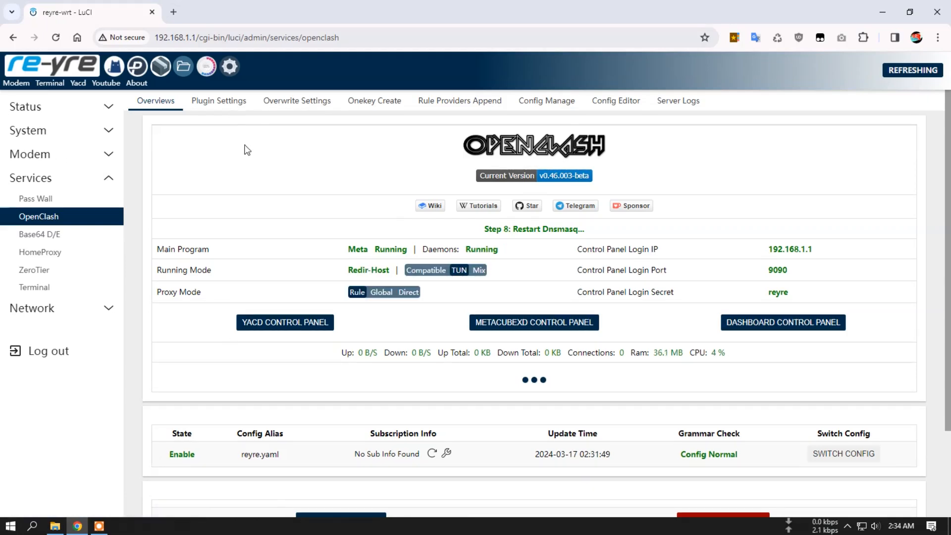
- Open the proxies in Yacd, test the GLOBAL group's latency, and update and health-check the Account-1 provider
{"action": "left_click", "coordinate": [73, 82]}
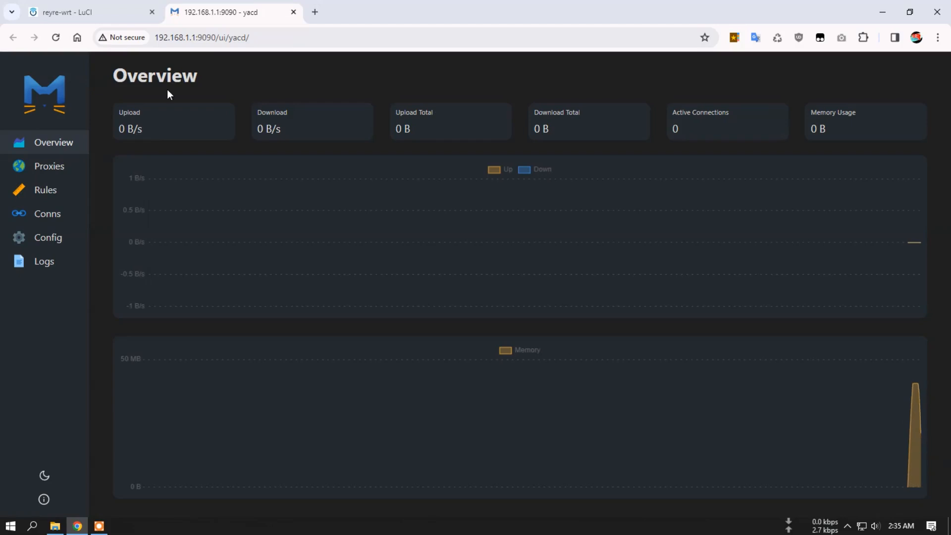
{"action": "left_click", "coordinate": [46, 173]}
{"action": "scroll", "coordinate": [352, 206], "scroll_direction": "down", "scroll_amount": 4}
{"action": "left_click", "coordinate": [259, 194]}
{"action": "left_click", "coordinate": [152, 456]}
{"action": "left_click", "coordinate": [204, 455]}
- Restart the wan interface in the router's network interfaces and reload the interface list
{"action": "left_click", "coordinate": [107, 18]}
{"action": "left_click", "coordinate": [233, 68]}
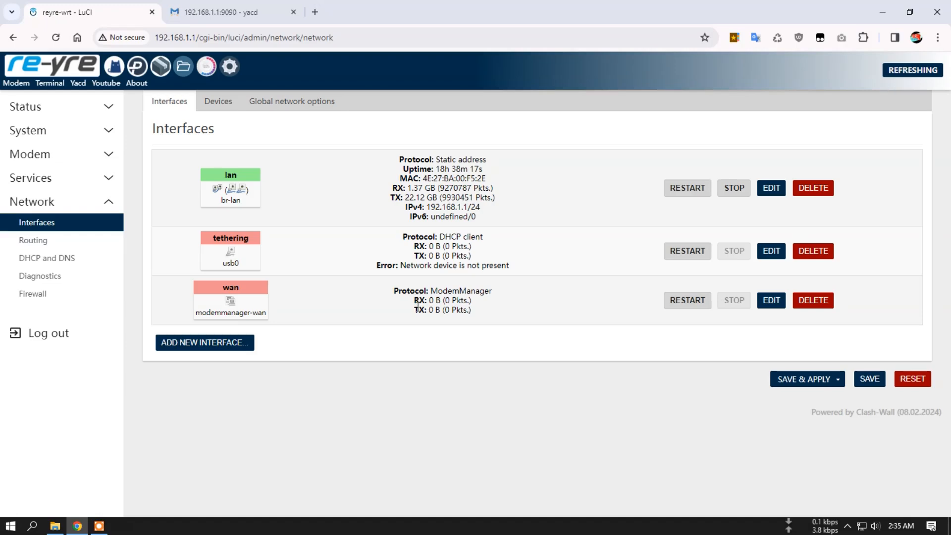
{"action": "left_click", "coordinate": [702, 298]}
{"action": "left_click", "coordinate": [234, 66]}
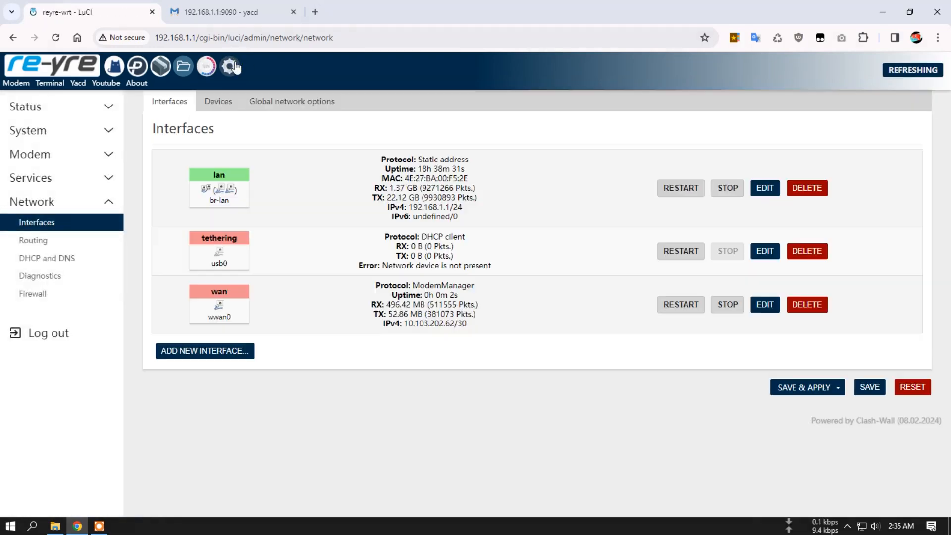
- Retest the GLOBAL group's latency in Yacd and recheck the router's network interfaces
{"action": "left_click", "coordinate": [222, 3]}
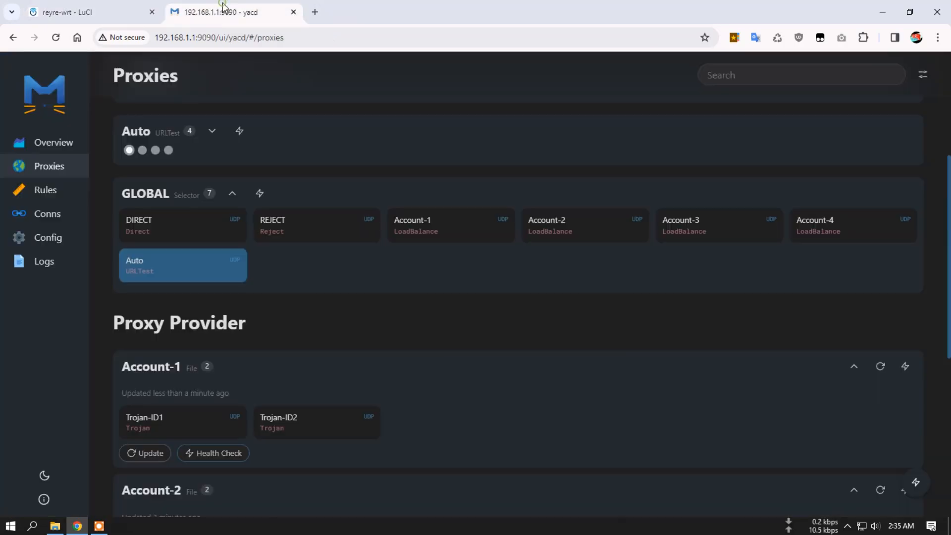
{"action": "left_click", "coordinate": [260, 194]}
{"action": "left_click", "coordinate": [85, 12]}
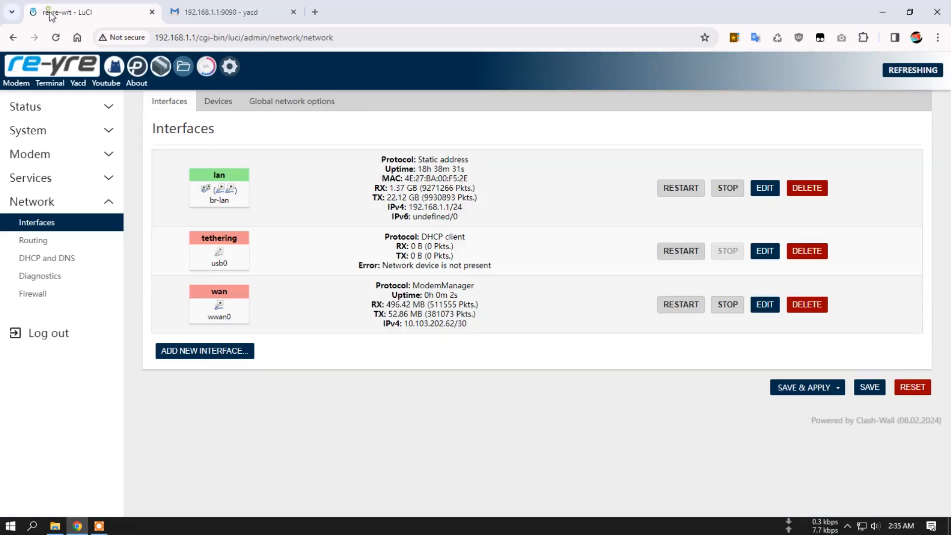
{"action": "left_click", "coordinate": [226, 76]}
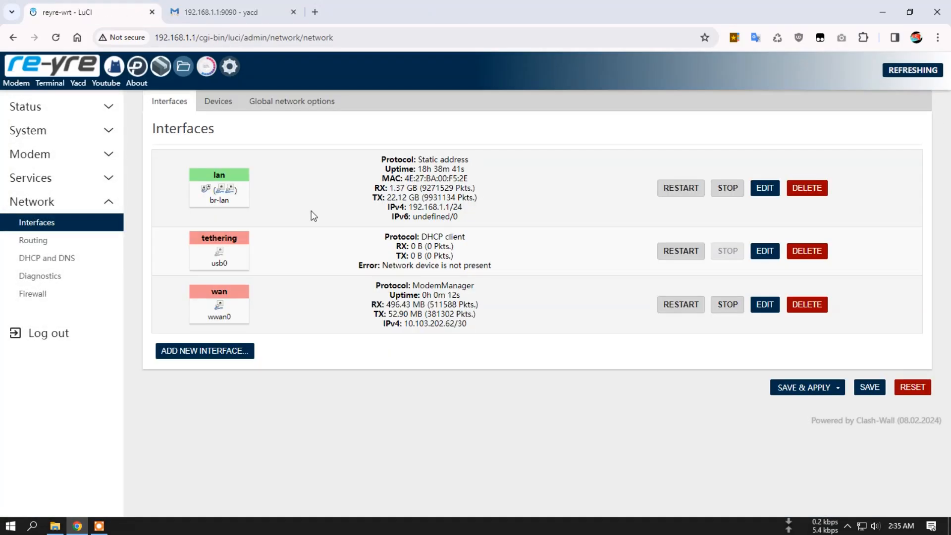
- Close the old Yacd session, reopen Yacd's proxies from the router interface and test the GLOBAL group's latency
{"action": "left_click", "coordinate": [115, 67]}
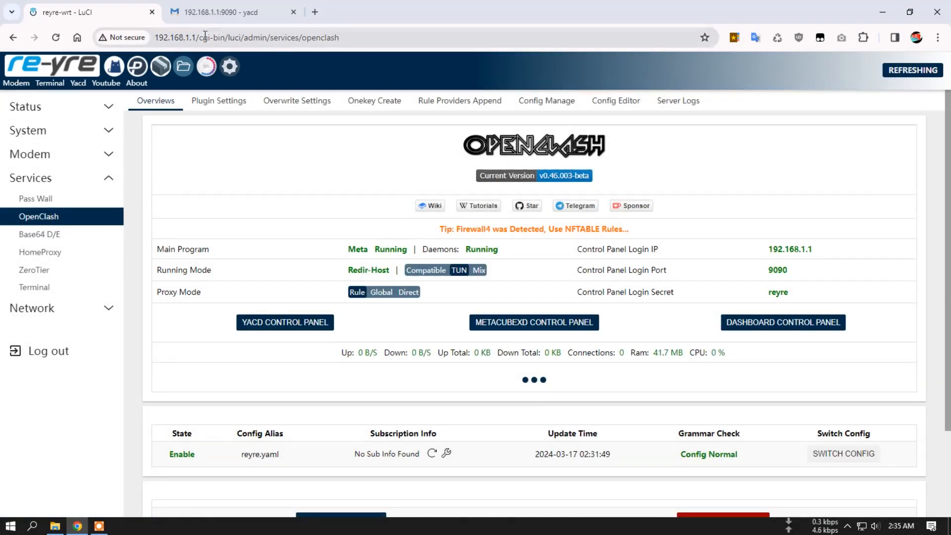
{"action": "left_click", "coordinate": [287, 10]}
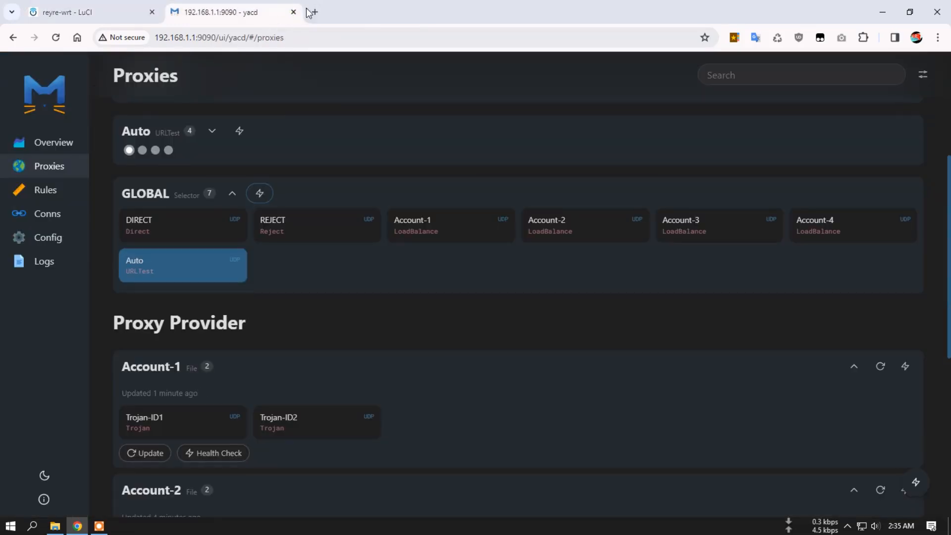
{"action": "left_click", "coordinate": [293, 12]}
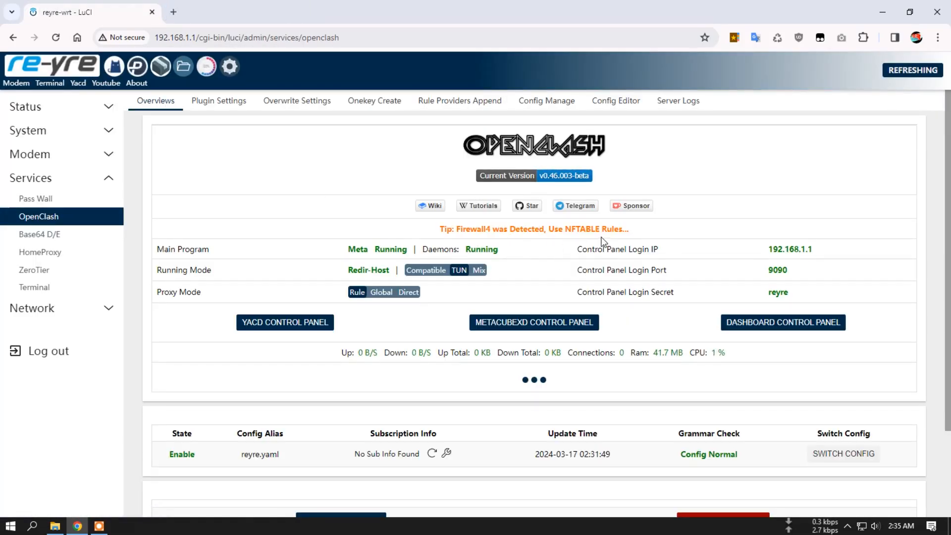
{"action": "left_click", "coordinate": [78, 84]}
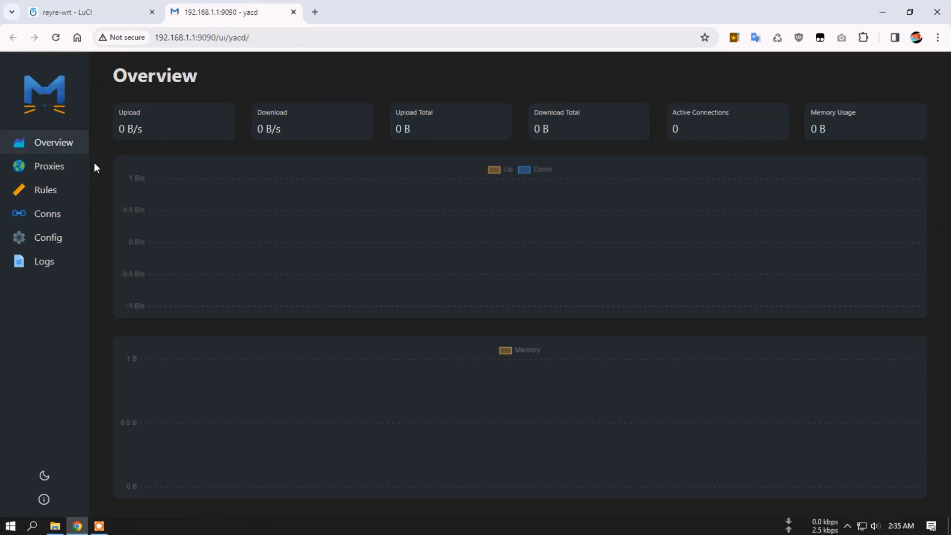
{"action": "left_click", "coordinate": [64, 166]}
{"action": "scroll", "coordinate": [297, 231], "scroll_direction": "down", "scroll_amount": 6}
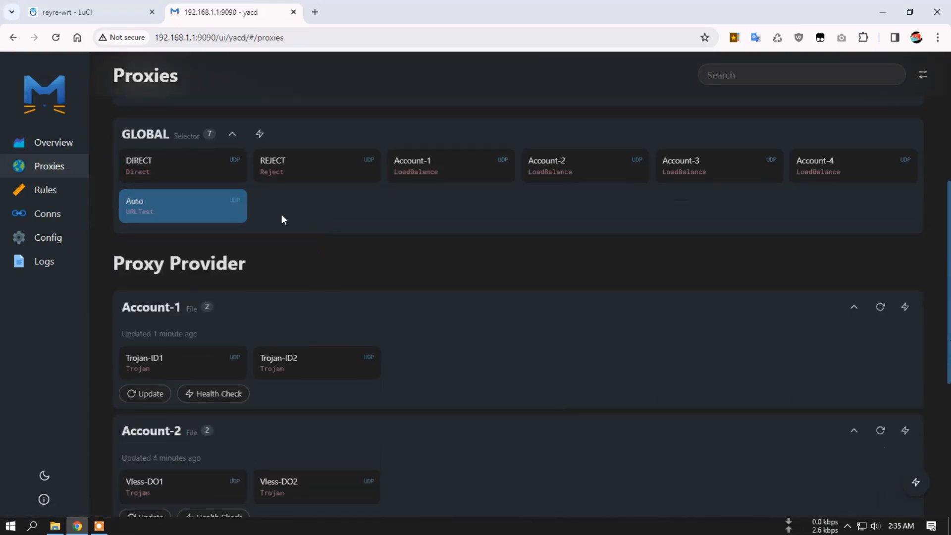
{"action": "left_click", "coordinate": [259, 134]}
- Update and health-check the proxy providers Account-1, Account-2, Account-3 and Account-4 one after another
{"action": "left_click", "coordinate": [149, 394]}
{"action": "left_click", "coordinate": [211, 394]}
{"action": "scroll", "coordinate": [297, 424], "scroll_direction": "down", "scroll_amount": 1}
{"action": "left_click", "coordinate": [163, 457]}
{"action": "left_click", "coordinate": [188, 460]}
{"action": "scroll", "coordinate": [272, 466], "scroll_direction": "down", "scroll_amount": 3}
{"action": "left_click", "coordinate": [153, 408]}
{"action": "left_click", "coordinate": [214, 404]}
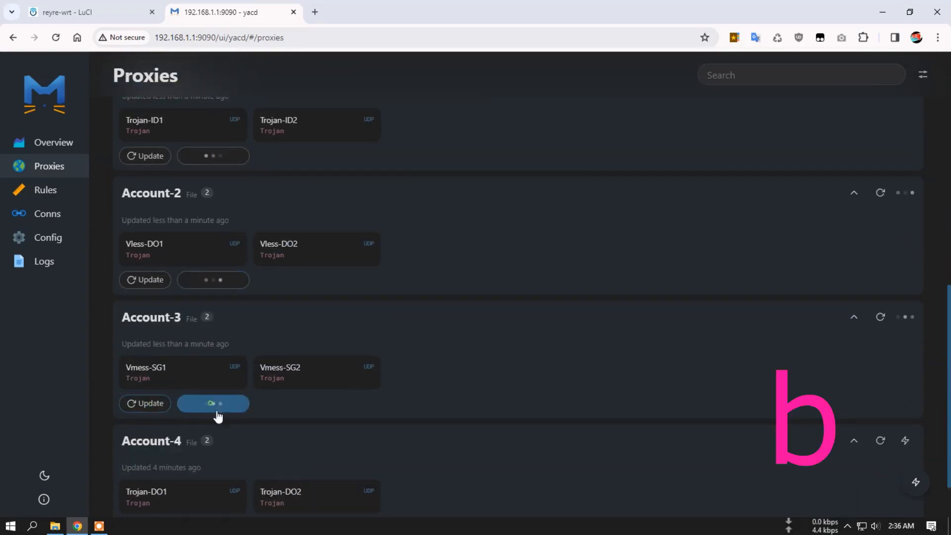
{"action": "scroll", "coordinate": [255, 440], "scroll_direction": "down", "scroll_amount": 1}
{"action": "left_click", "coordinate": [149, 460]}
{"action": "left_click", "coordinate": [208, 462]}
{"action": "scroll", "coordinate": [350, 349], "scroll_direction": "up", "scroll_amount": 10}
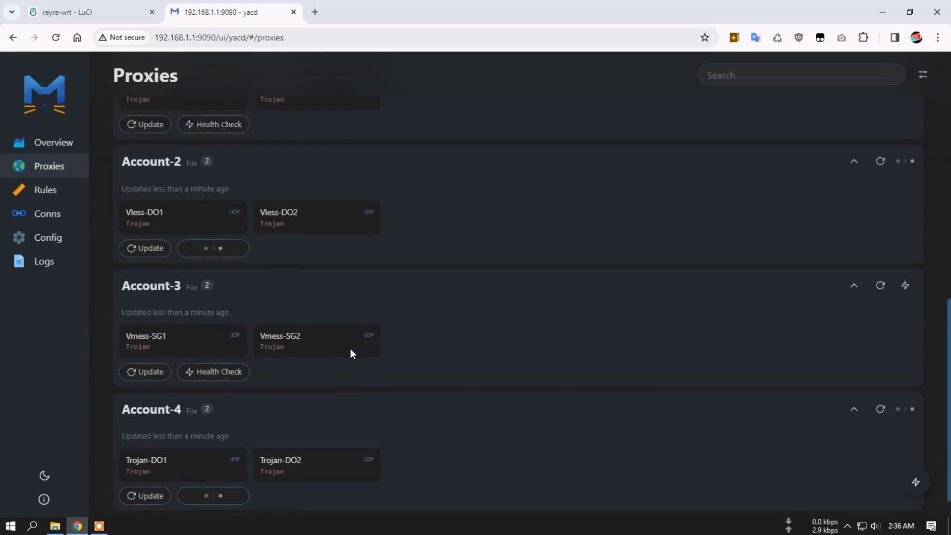
- Return to the OpenClash overview and restart the service by enabling OpenClash again
{"action": "left_click", "coordinate": [94, 12]}
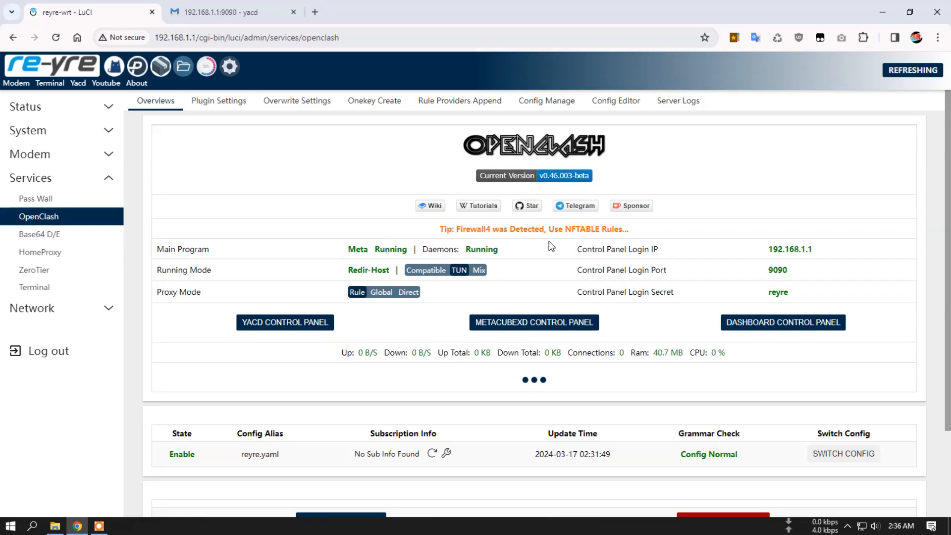
{"action": "scroll", "coordinate": [551, 246], "scroll_direction": "down", "scroll_amount": 1}
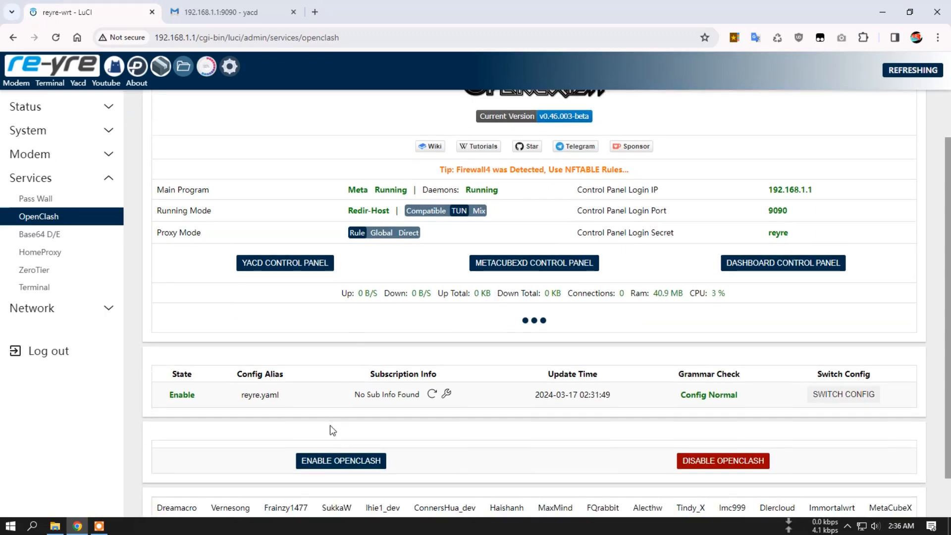
{"action": "left_click", "coordinate": [340, 461]}
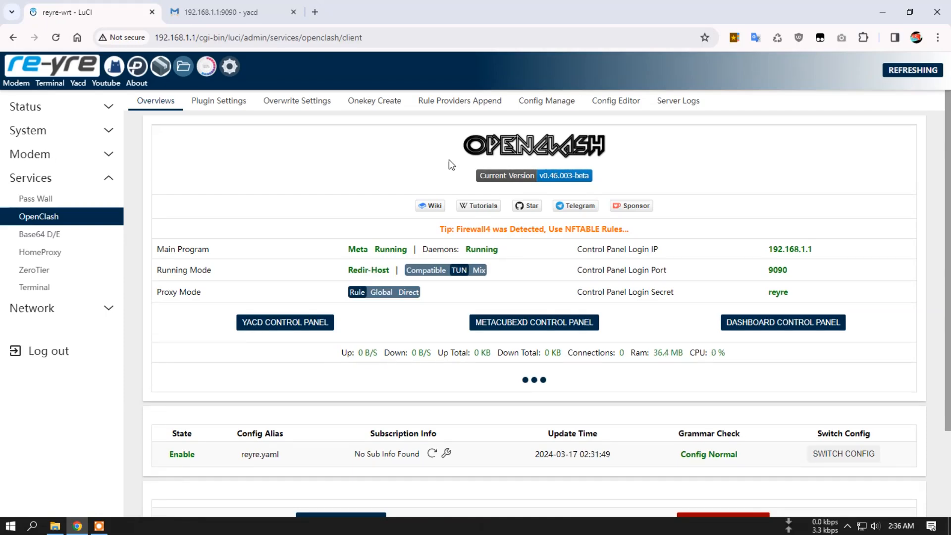
- Reopen Yacd's proxies in a fresh session and update and health-check the providers from Account-4 up to Account-1
{"action": "left_click", "coordinate": [293, 12]}
{"action": "left_click", "coordinate": [81, 86]}
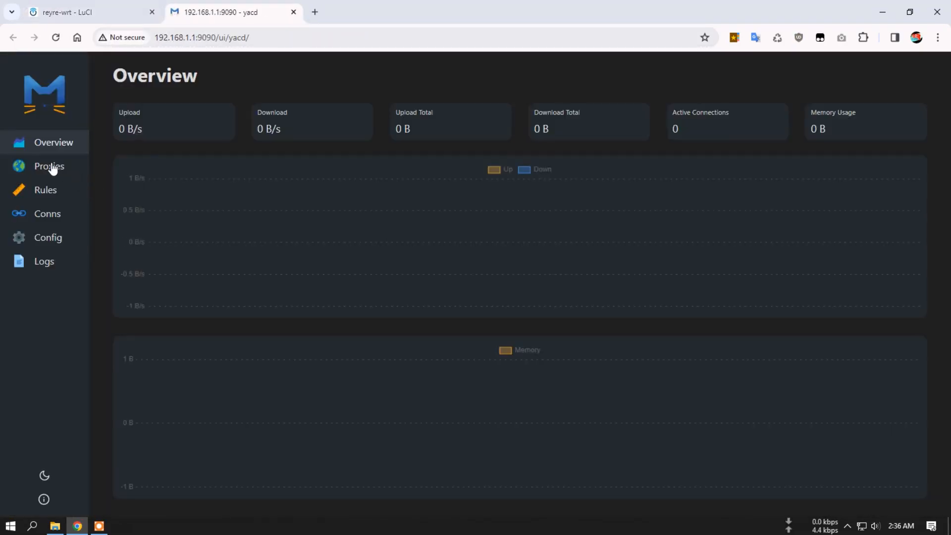
{"action": "left_click", "coordinate": [50, 167]}
{"action": "scroll", "coordinate": [287, 242], "scroll_direction": "down", "scroll_amount": 10}
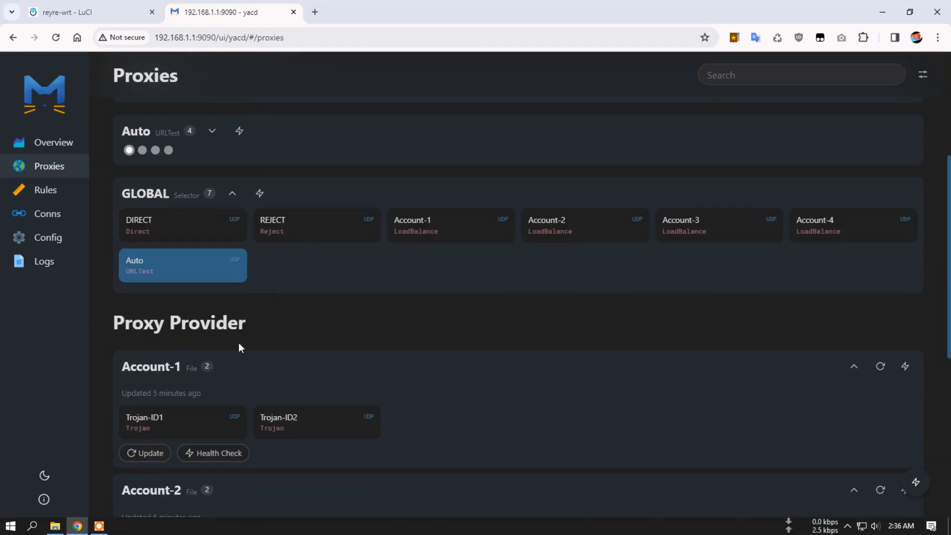
{"action": "scroll", "coordinate": [198, 481], "scroll_direction": "down", "scroll_amount": 2}
{"action": "left_click", "coordinate": [166, 462]}
{"action": "left_click", "coordinate": [155, 340]}
{"action": "left_click", "coordinate": [208, 338]}
{"action": "left_click", "coordinate": [131, 213]}
{"action": "left_click", "coordinate": [195, 212]}
{"action": "scroll", "coordinate": [242, 243], "scroll_direction": "up", "scroll_amount": 2}
{"action": "left_click", "coordinate": [166, 214]}
{"action": "left_click", "coordinate": [210, 213]}
- Run the GLOBAL group's latency test and look over the proxy providers
{"action": "scroll", "coordinate": [276, 237], "scroll_direction": "up", "scroll_amount": 2}
{"action": "scroll", "coordinate": [276, 210], "scroll_direction": "up", "scroll_amount": 3}
{"action": "left_click", "coordinate": [260, 246]}
{"action": "scroll", "coordinate": [436, 363], "scroll_direction": "down", "scroll_amount": 7}
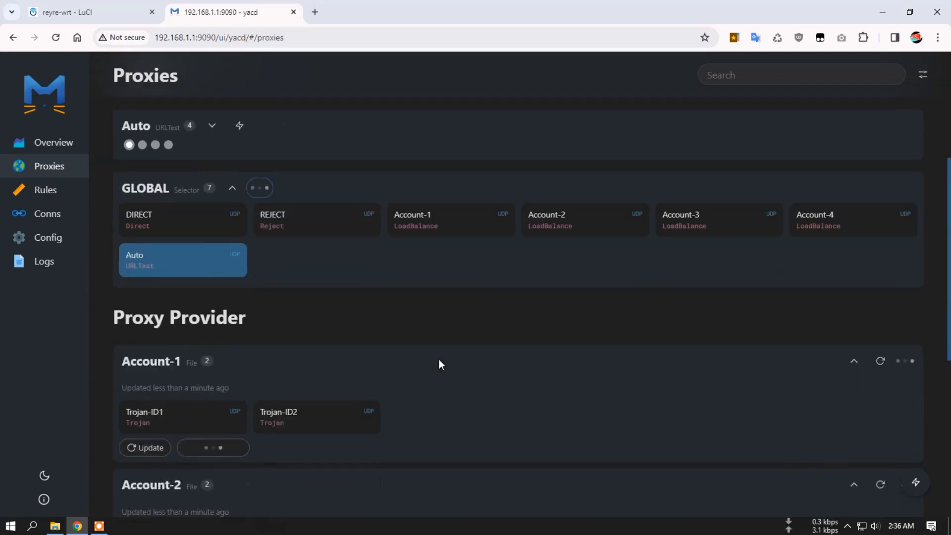
{"action": "scroll", "coordinate": [470, 374], "scroll_direction": "up", "scroll_amount": 7}
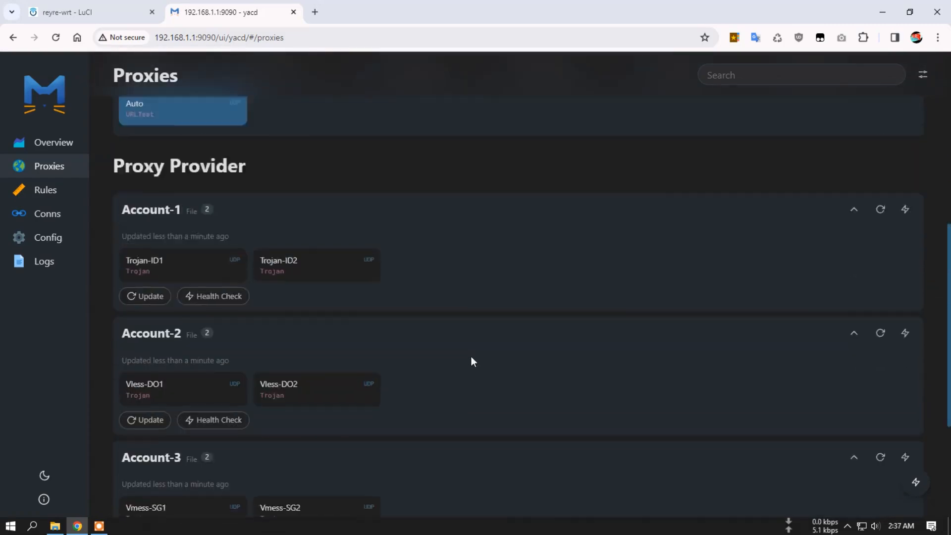
- Check the wan interface's status in the router's network interfaces and go back to Yacd's proxies
{"action": "left_click", "coordinate": [103, 11]}
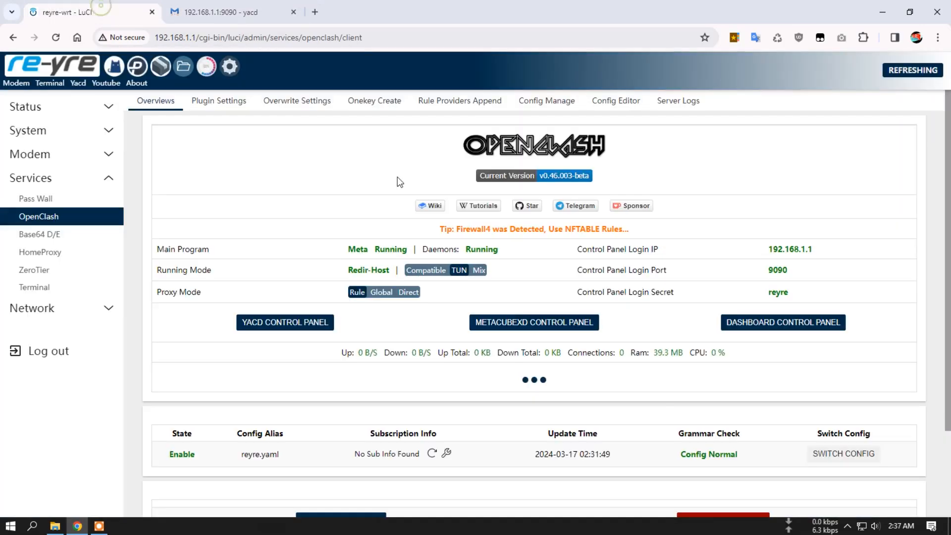
{"action": "left_click", "coordinate": [237, 70]}
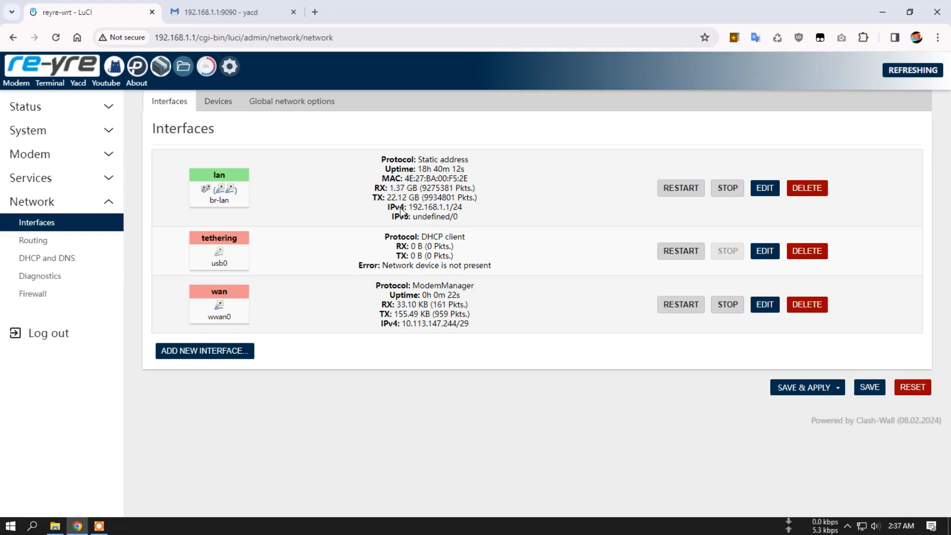
{"action": "left_click", "coordinate": [218, 12]}
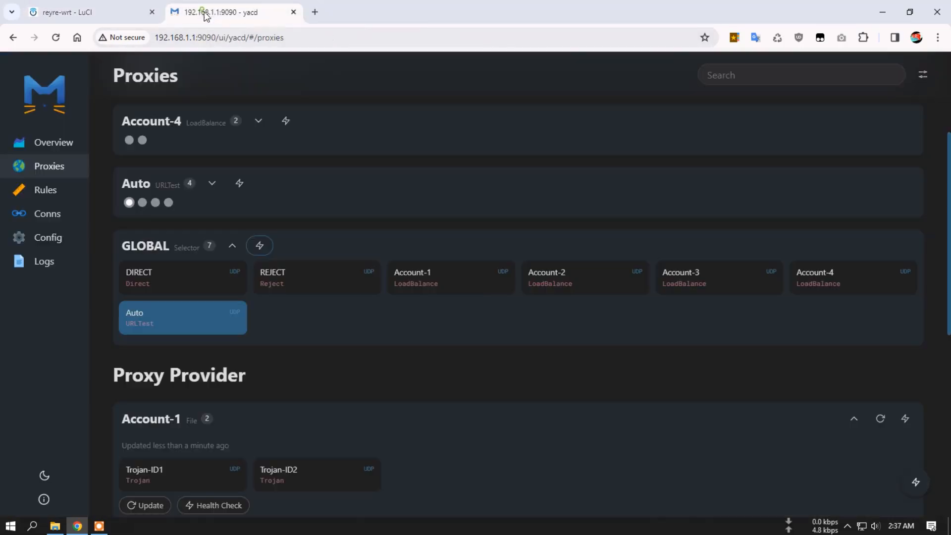
- Review OpenClash's plugin settings for operation mode, traffic control and DNS
{"action": "left_click", "coordinate": [75, 12]}
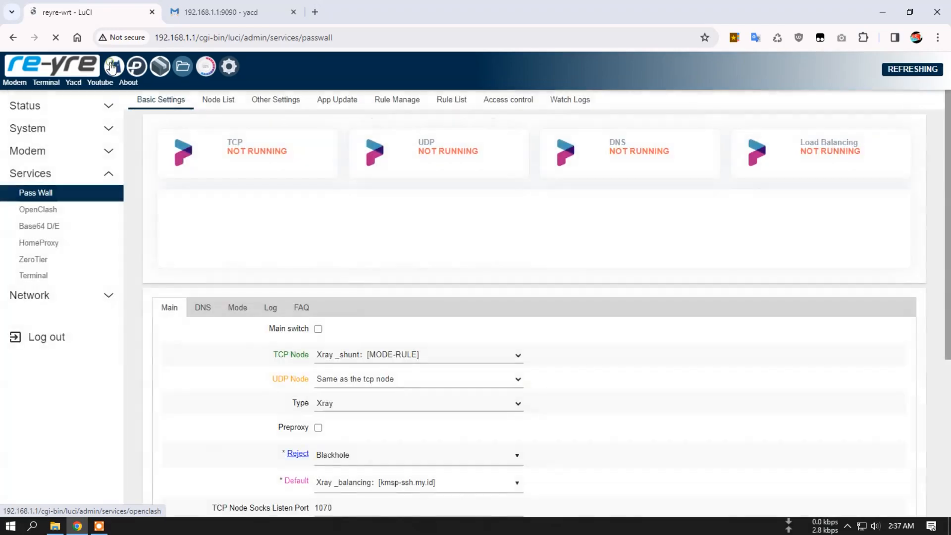
{"action": "left_click", "coordinate": [113, 68]}
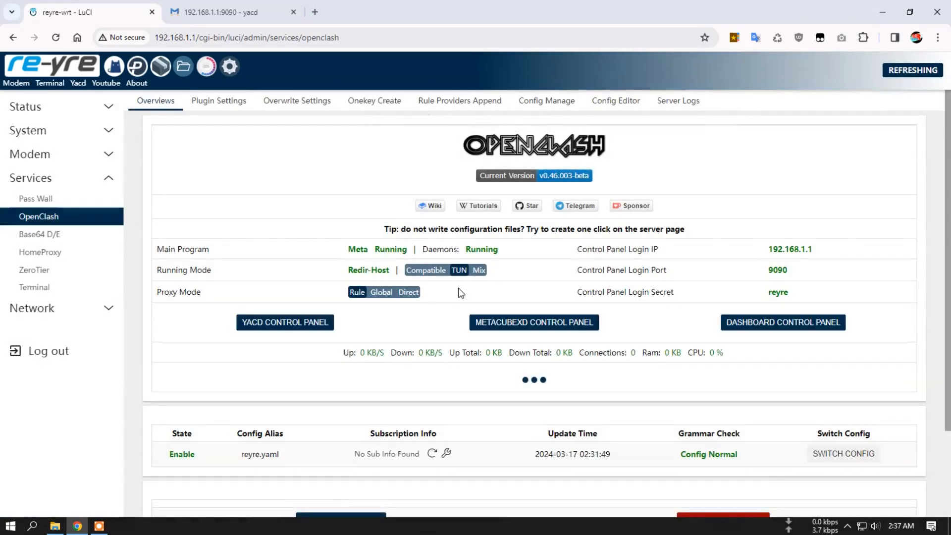
{"action": "left_click", "coordinate": [221, 103]}
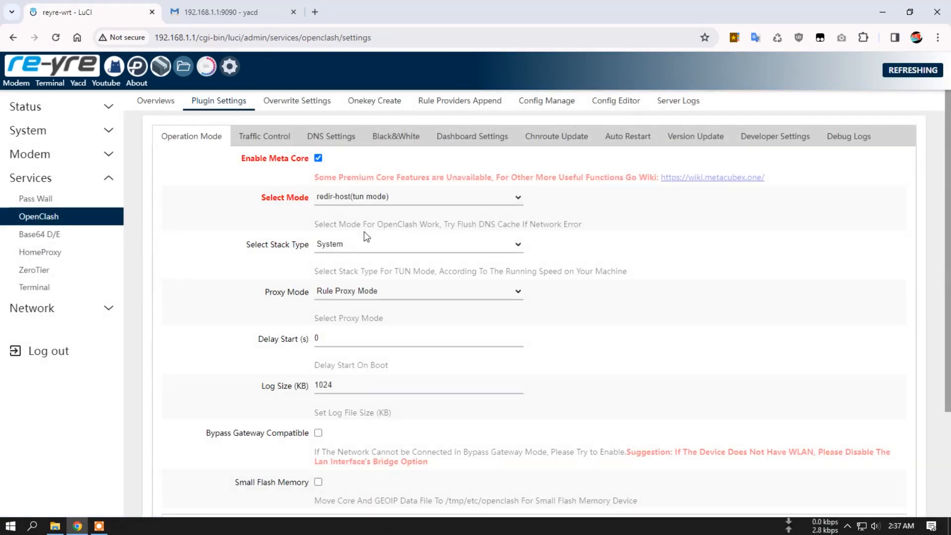
{"action": "left_click", "coordinate": [260, 139]}
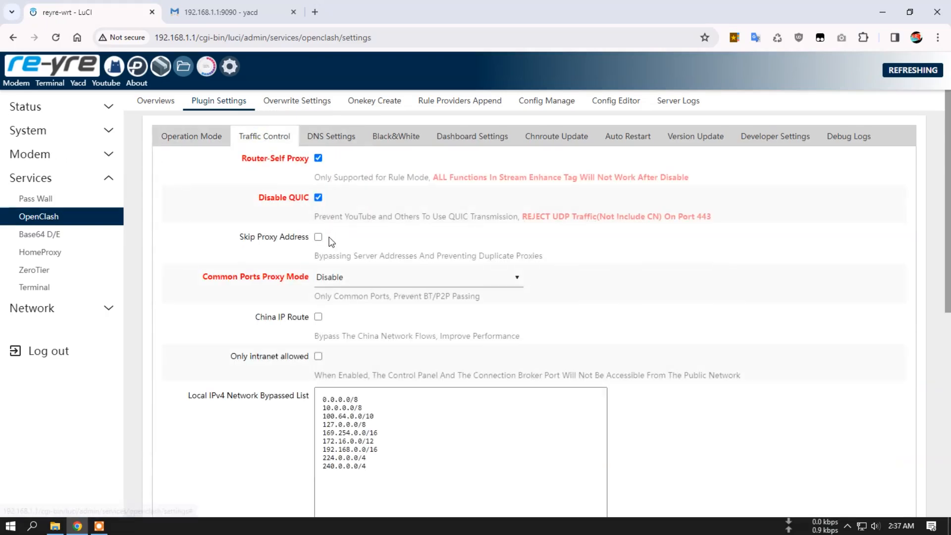
{"action": "left_click", "coordinate": [329, 137]}
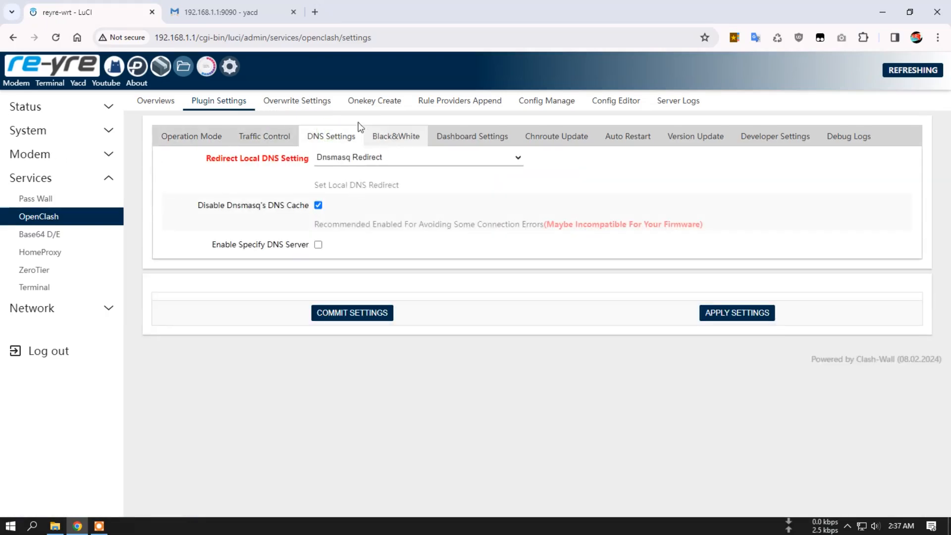
- Review OpenClash's overwrite settings from the general, DNS and Meta options through the rules and developer options
{"action": "left_click", "coordinate": [299, 102]}
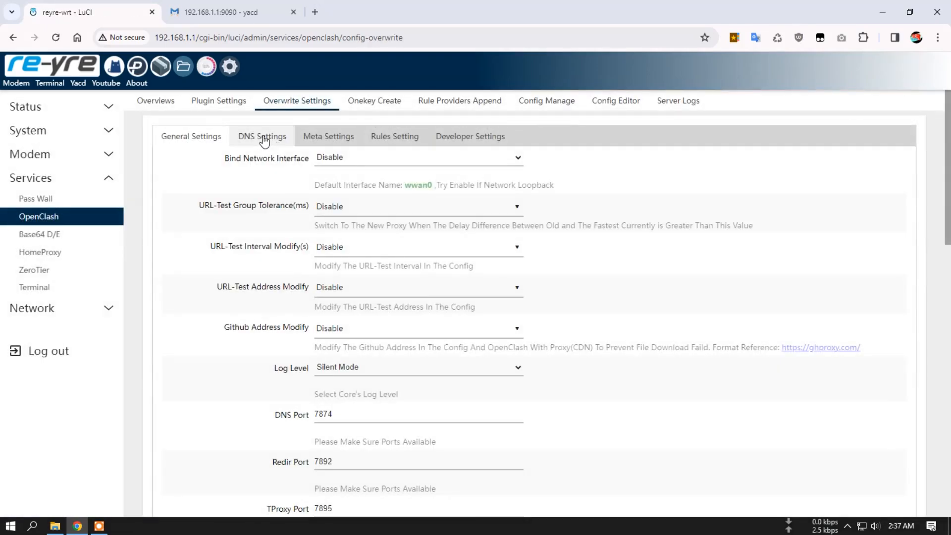
{"action": "left_click", "coordinate": [262, 139]}
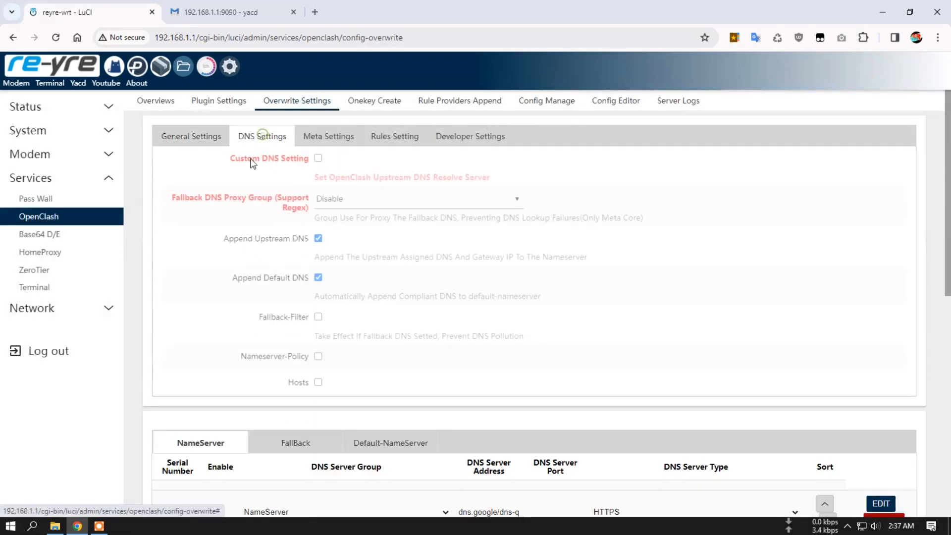
{"action": "left_click", "coordinate": [334, 140]}
{"action": "scroll", "coordinate": [369, 302], "scroll_direction": "down", "scroll_amount": 2}
{"action": "scroll", "coordinate": [369, 298], "scroll_direction": "down", "scroll_amount": 1}
{"action": "scroll", "coordinate": [368, 298], "scroll_direction": "up", "scroll_amount": 3}
{"action": "left_click", "coordinate": [411, 138]}
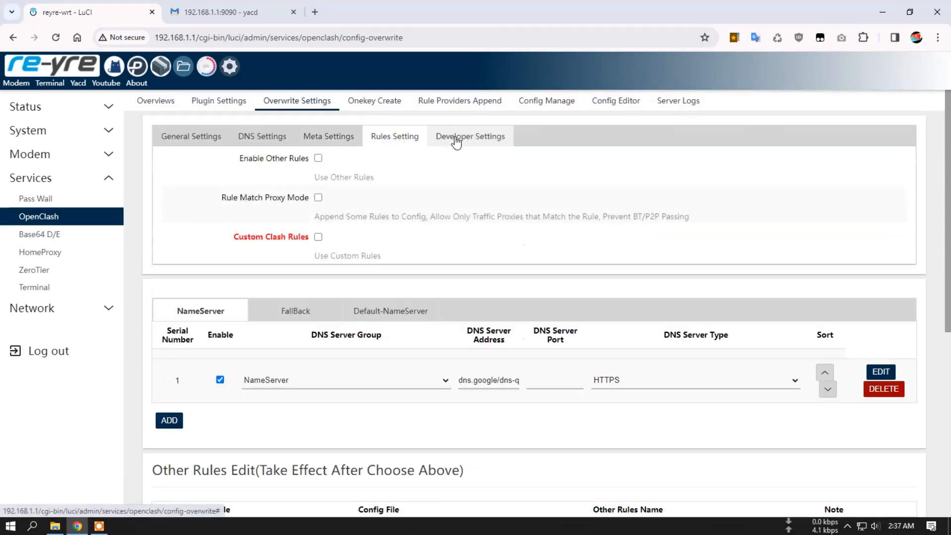
{"action": "left_click", "coordinate": [457, 140]}
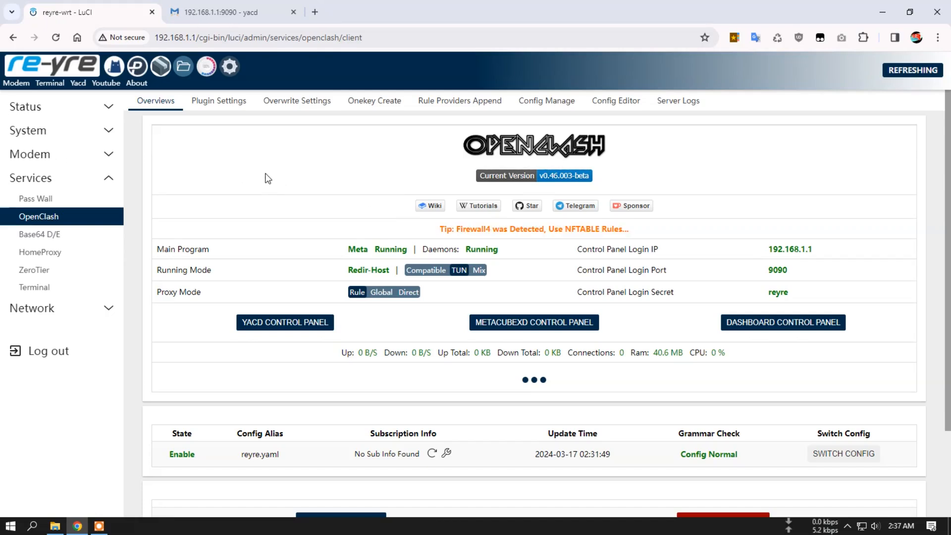
- Send the Restart Modem AT command to the router's modem
{"action": "left_click", "coordinate": [65, 154]}
{"action": "left_click", "coordinate": [62, 177]}
{"action": "left_click", "coordinate": [559, 160]}
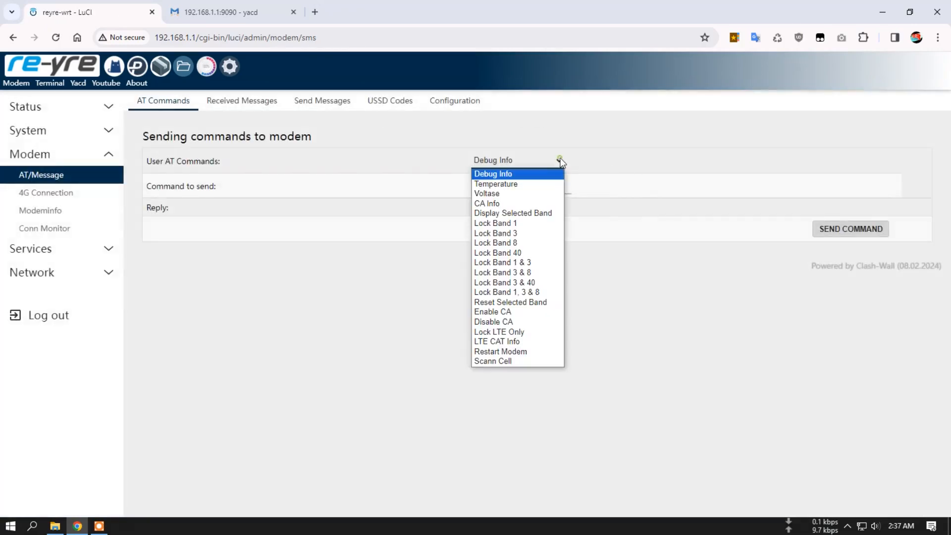
{"action": "left_click", "coordinate": [523, 353]}
{"action": "left_click", "coordinate": [858, 233]}
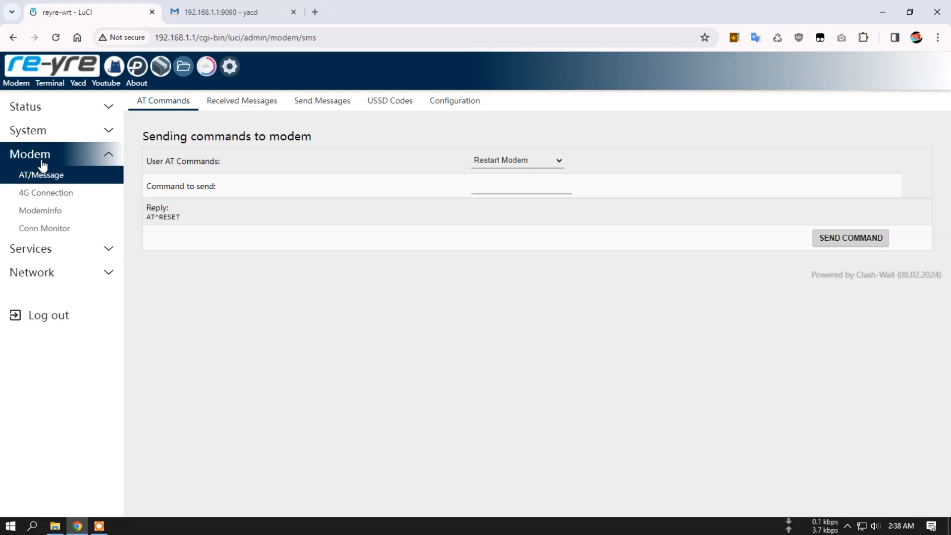
- Close Yacd and reload the router's network interfaces repeatedly to check whether the wan interface reconnects
{"action": "left_click", "coordinate": [231, 68]}
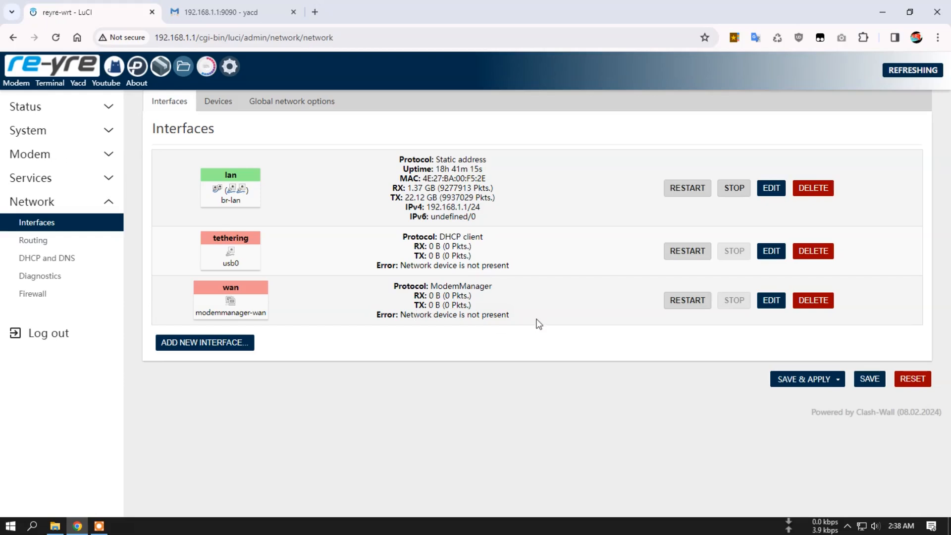
{"action": "left_click", "coordinate": [294, 14]}
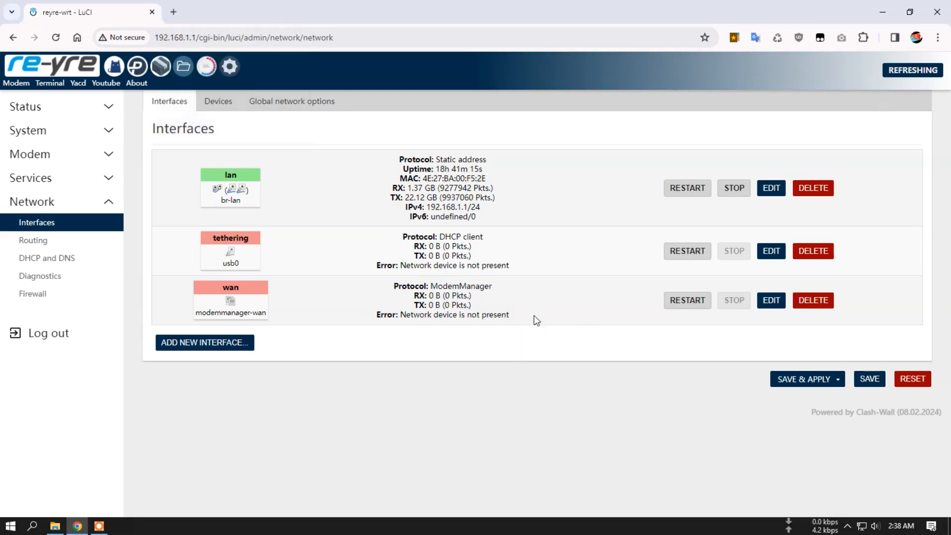
{"action": "left_click", "coordinate": [229, 65]}
{"action": "left_click", "coordinate": [229, 70]}
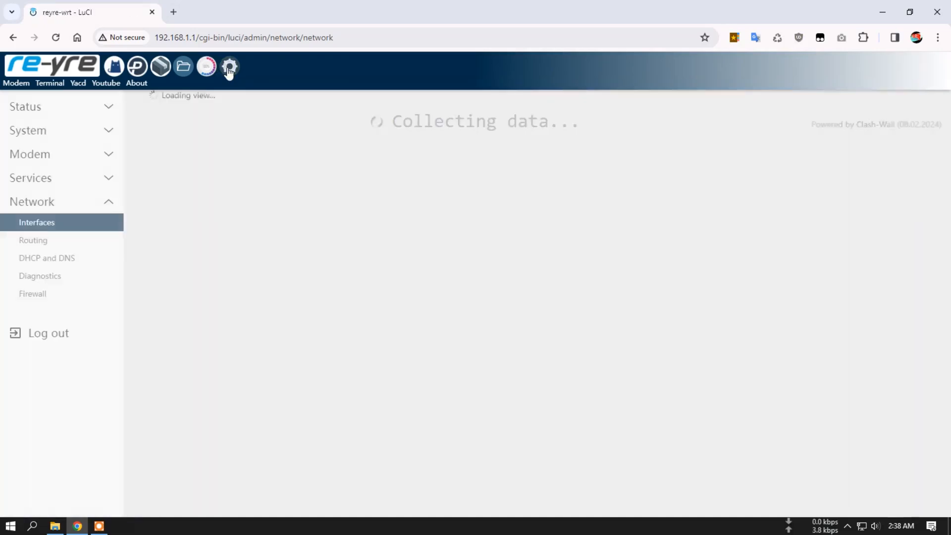
{"action": "left_click", "coordinate": [229, 70]}
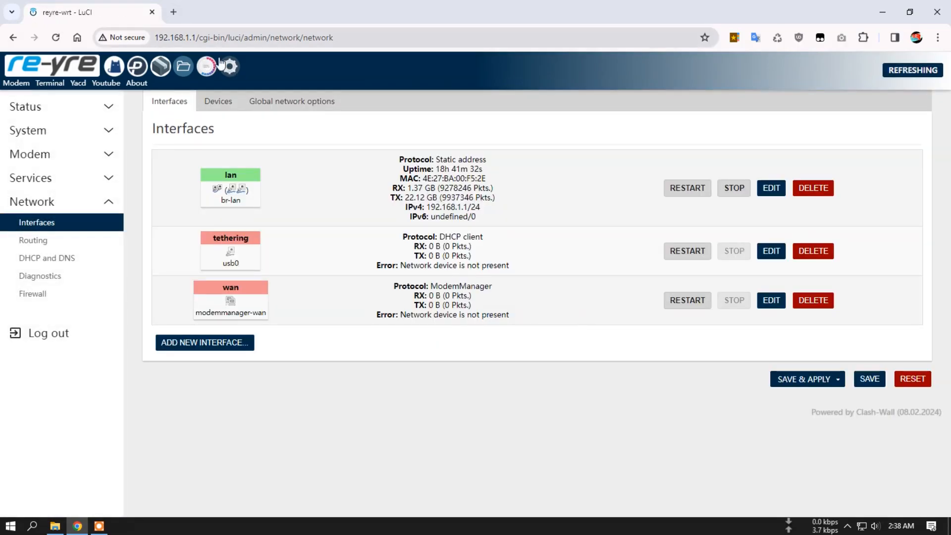
{"action": "left_click", "coordinate": [230, 66]}
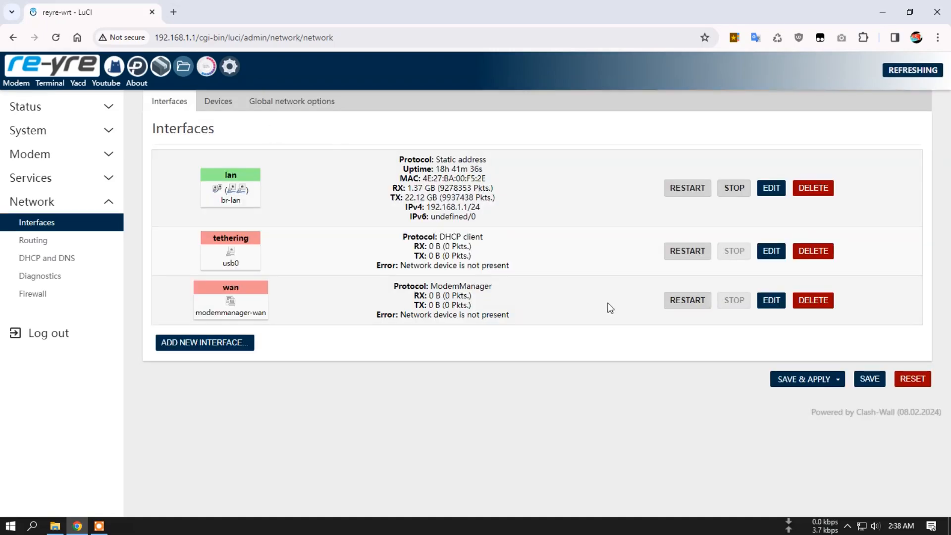
{"action": "left_click", "coordinate": [229, 67]}
{"action": "left_click", "coordinate": [229, 67]}
{"action": "left_click", "coordinate": [229, 67]}
{"action": "left_click", "coordinate": [229, 67]}
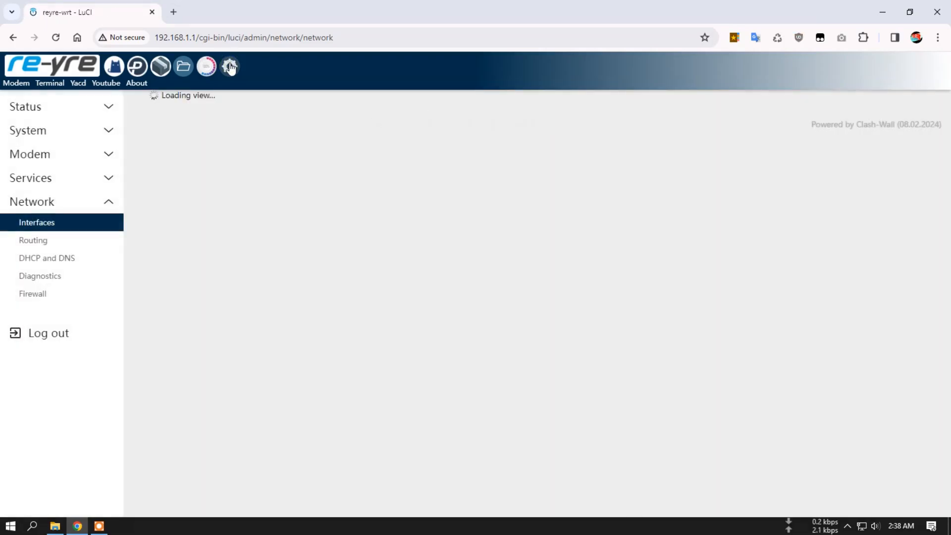
{"action": "left_click", "coordinate": [230, 66]}
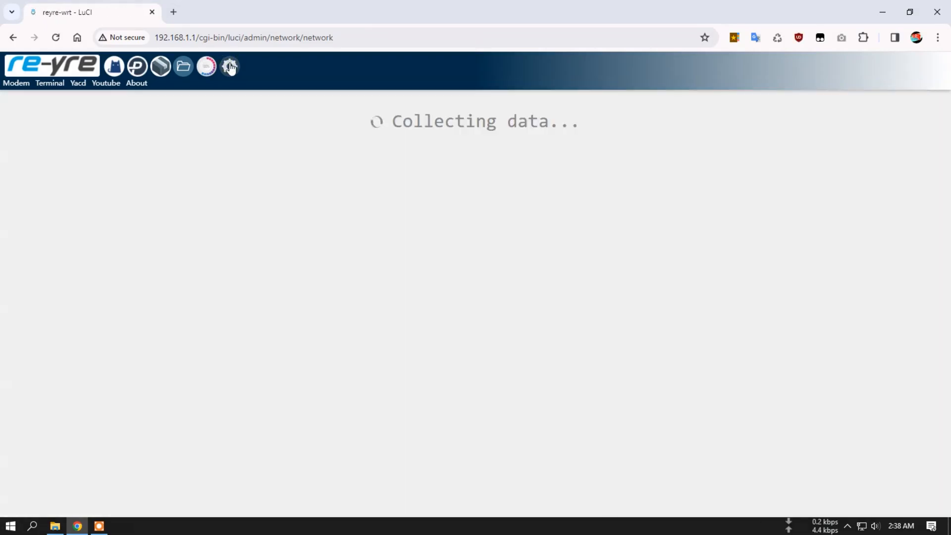
{"action": "left_click", "coordinate": [229, 67]}
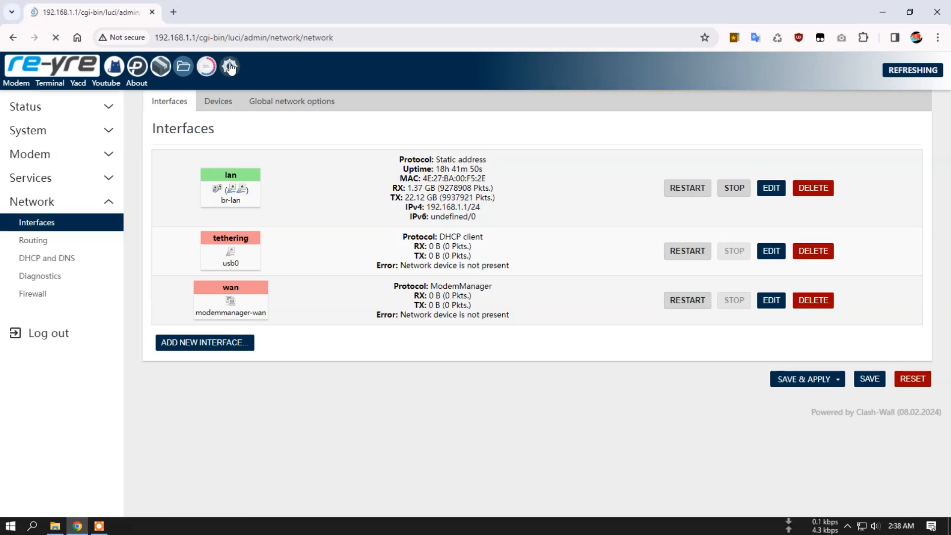
- Check the modem's 4G connection details and the wan interface's status in the network interfaces
{"action": "left_click", "coordinate": [44, 154]}
{"action": "left_click", "coordinate": [57, 197]}
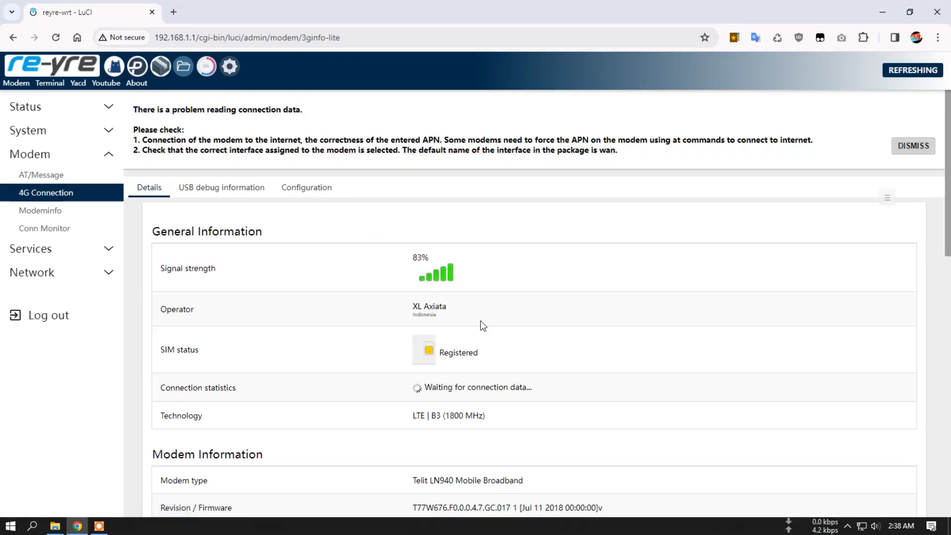
{"action": "left_click", "coordinate": [234, 67]}
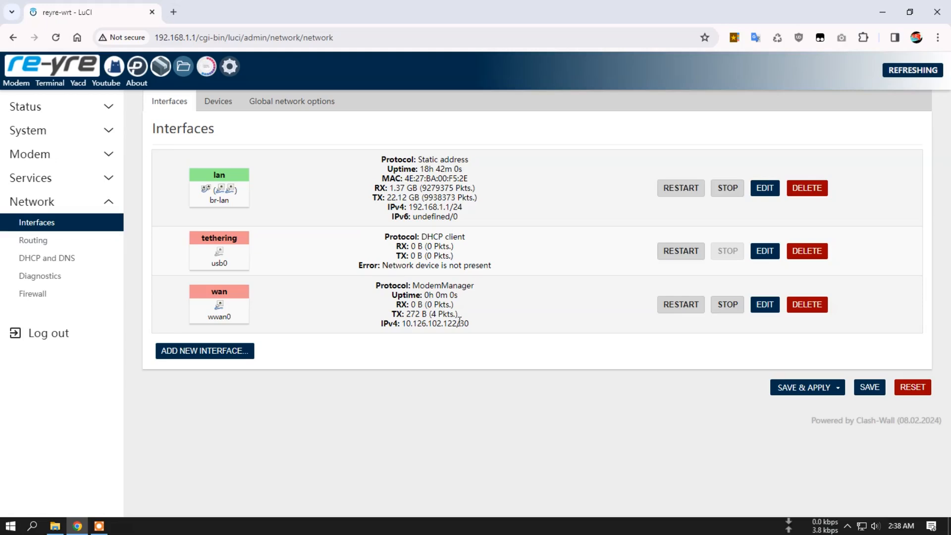
{"action": "left_click", "coordinate": [230, 66]}
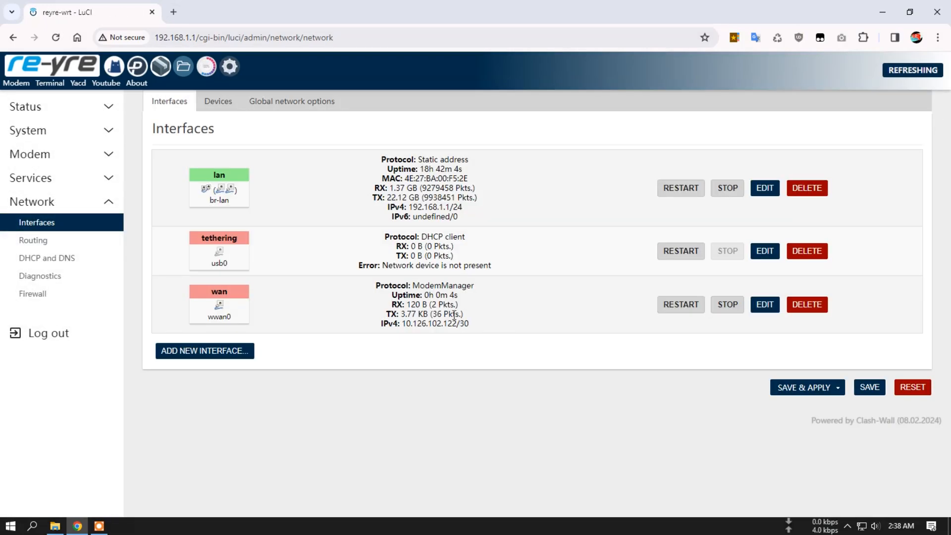
- Reopen Yacd from OpenClash, run the GLOBAL group's latency test, and update and health-check the Account-1 provider
{"action": "left_click", "coordinate": [112, 68]}
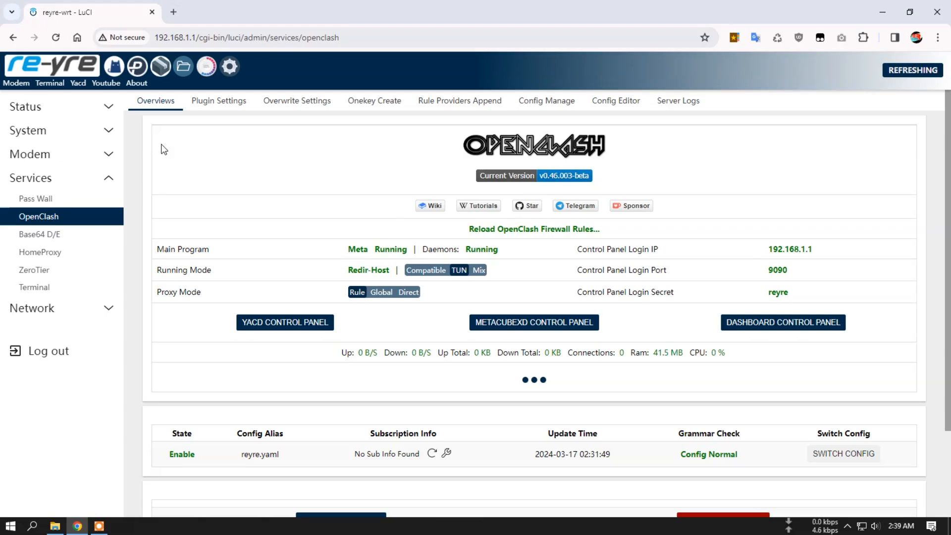
{"action": "left_click", "coordinate": [77, 83]}
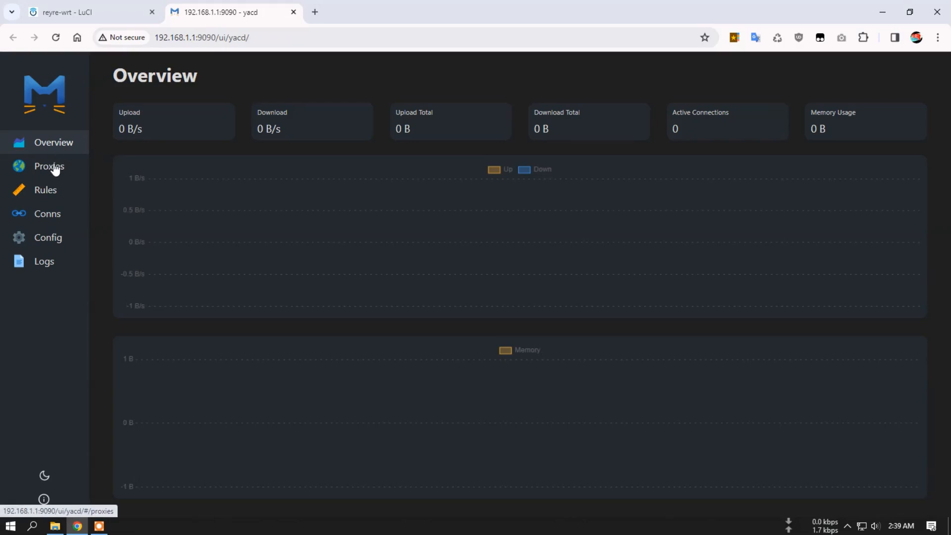
{"action": "left_click", "coordinate": [55, 169]}
{"action": "scroll", "coordinate": [270, 253], "scroll_direction": "down", "scroll_amount": 5}
{"action": "left_click", "coordinate": [259, 193]}
{"action": "left_click", "coordinate": [144, 453]}
{"action": "left_click", "coordinate": [213, 453]}
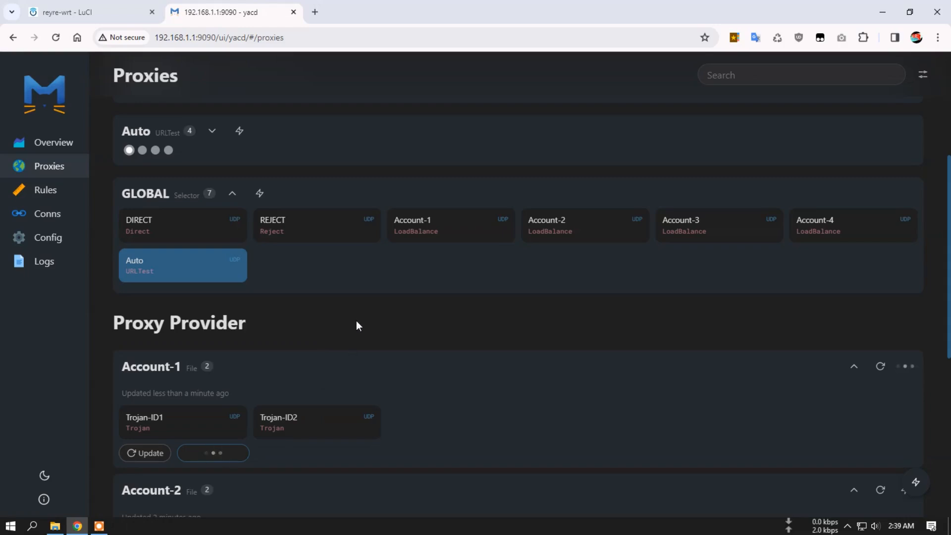
- Switch OpenClash's running mode to Compatible in its overview and confirm the change
{"action": "left_click", "coordinate": [99, 12]}
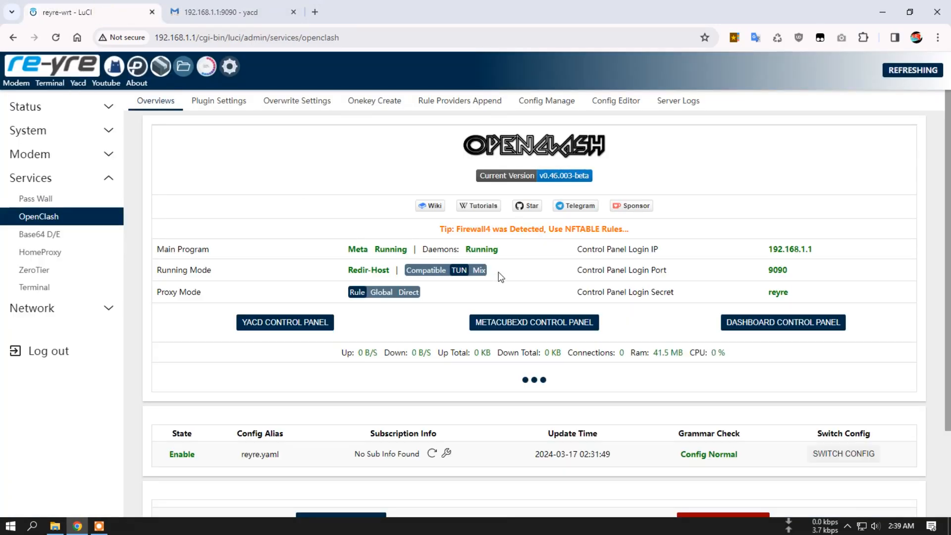
{"action": "left_click", "coordinate": [422, 271]}
{"action": "left_click", "coordinate": [527, 111]}
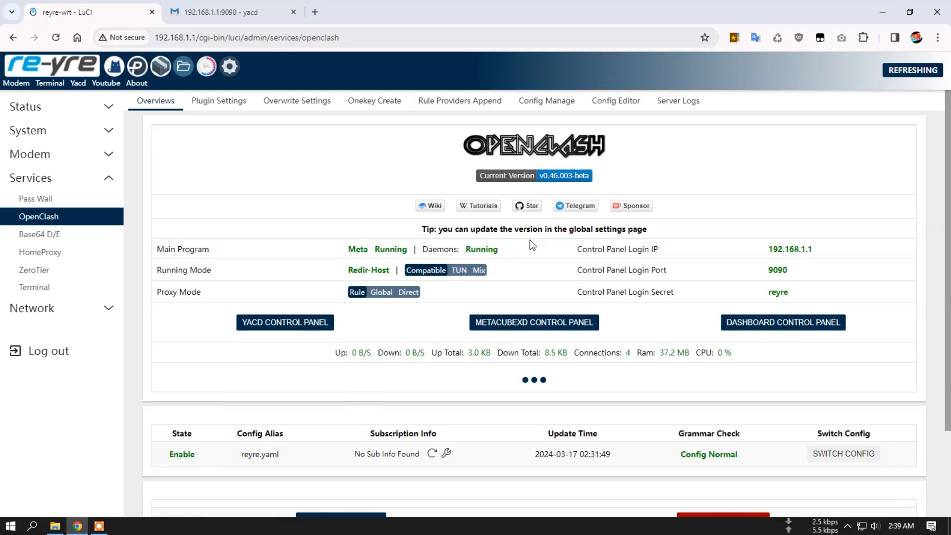
- Reopen Yacd in a fresh tab and run the latency test for the GLOBAL proxy group
{"action": "left_click", "coordinate": [294, 11]}
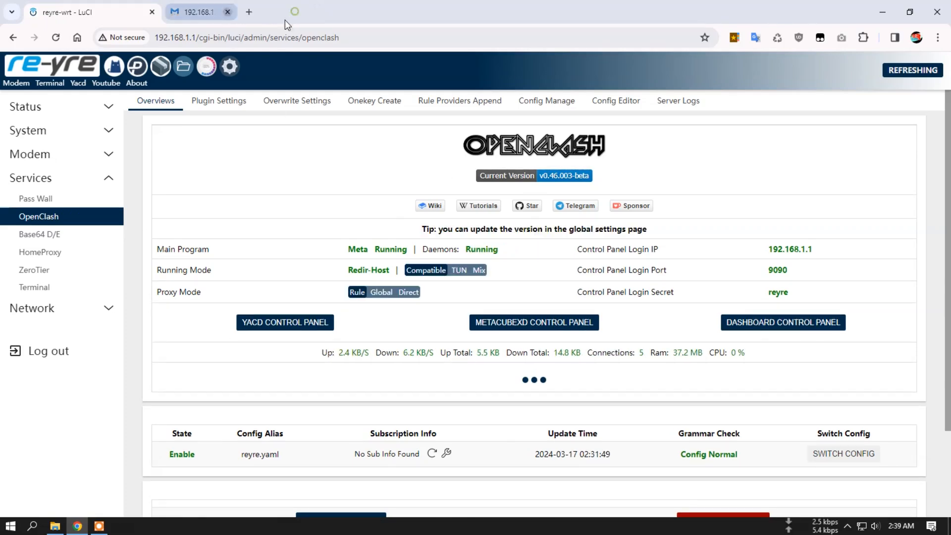
{"action": "left_click", "coordinate": [79, 83]}
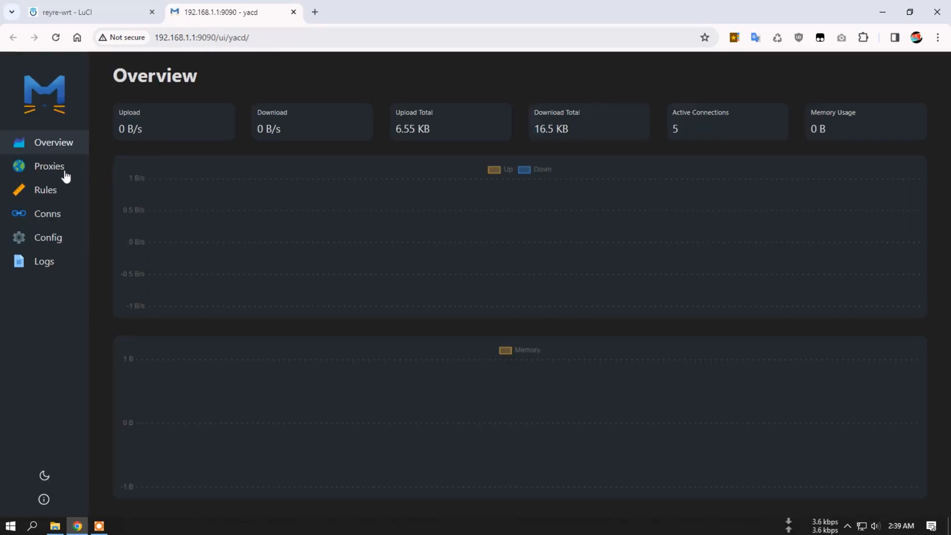
{"action": "left_click", "coordinate": [64, 170]}
{"action": "scroll", "coordinate": [272, 217], "scroll_direction": "down", "scroll_amount": 3}
{"action": "left_click", "coordinate": [260, 253]}
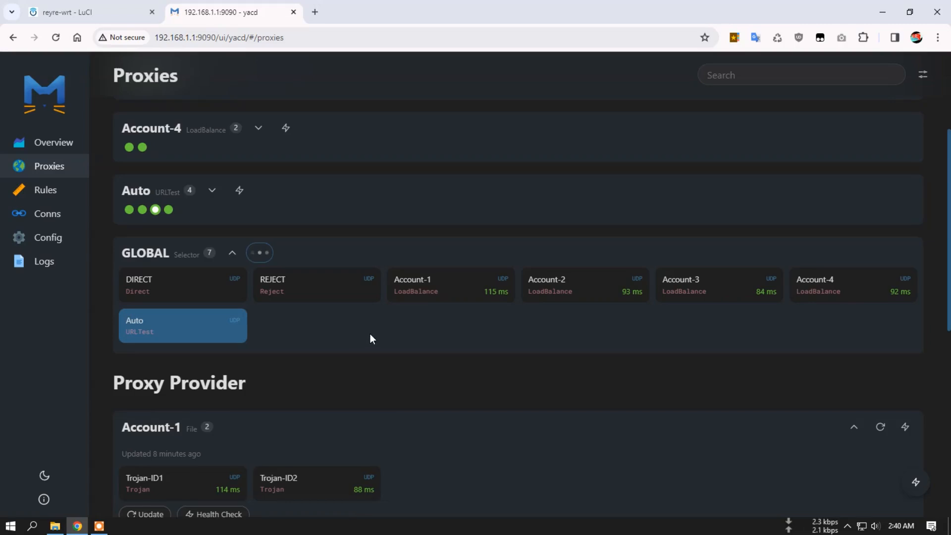
- Update and health-check the proxy providers Account-1, Account-2, Account-3 and Account-4
{"action": "scroll", "coordinate": [446, 362], "scroll_direction": "down", "scroll_amount": 4}
{"action": "left_click", "coordinate": [145, 278]}
{"action": "left_click", "coordinate": [214, 278]}
{"action": "scroll", "coordinate": [297, 297], "scroll_direction": "down", "scroll_amount": 2}
{"action": "scroll", "coordinate": [323, 305], "scroll_direction": "down", "scroll_amount": 1}
{"action": "left_click", "coordinate": [143, 284]}
{"action": "left_click", "coordinate": [201, 285]}
{"action": "scroll", "coordinate": [254, 311], "scroll_direction": "down", "scroll_amount": 2}
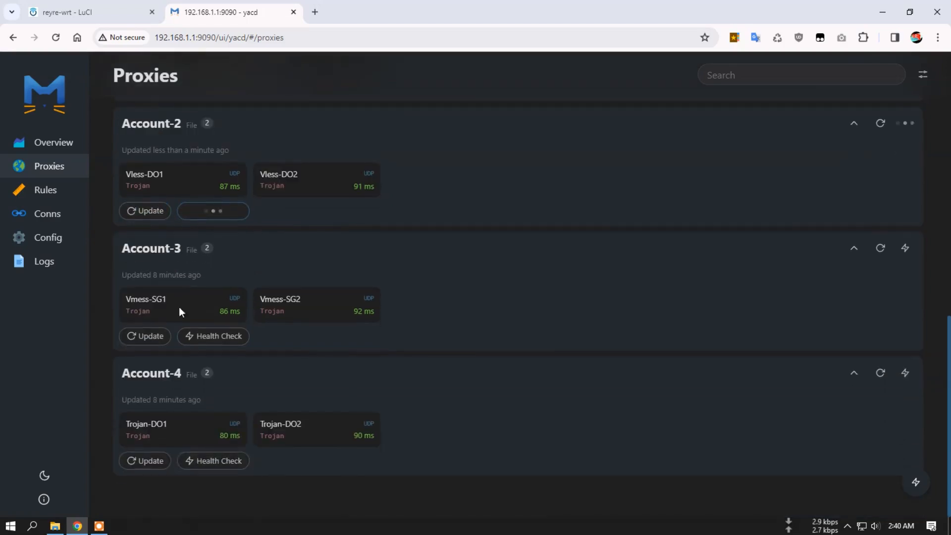
{"action": "left_click", "coordinate": [147, 336]}
{"action": "left_click", "coordinate": [213, 336]}
{"action": "left_click", "coordinate": [145, 460]}
{"action": "left_click", "coordinate": [213, 461]}
- Disable the Meta core in OpenClash's plugin settings and commit the settings
{"action": "left_click", "coordinate": [91, 12]}
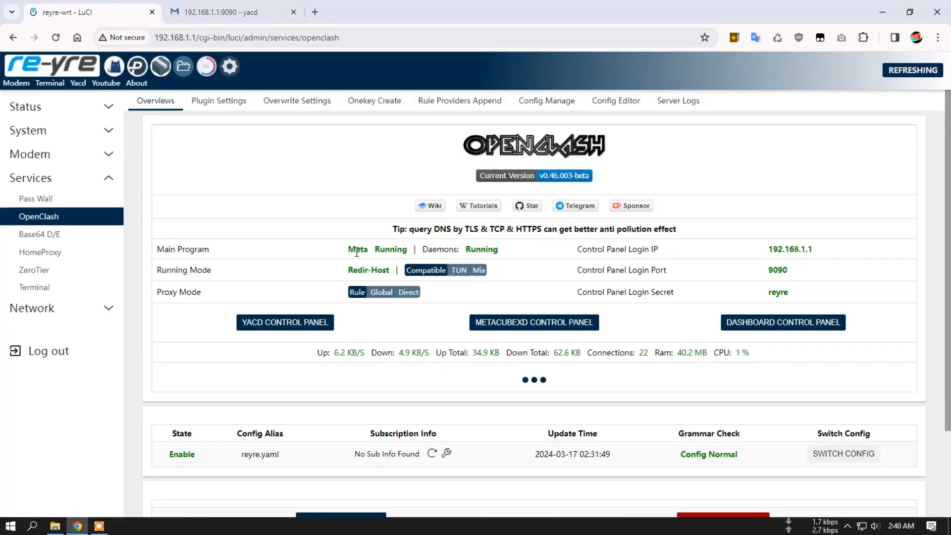
{"action": "left_click", "coordinate": [227, 102]}
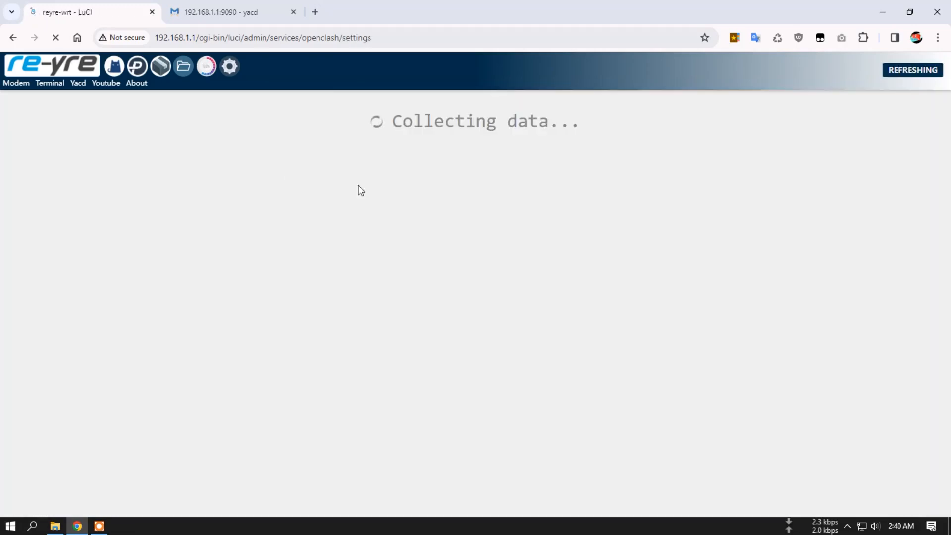
{"action": "scroll", "coordinate": [620, 312], "scroll_direction": "down", "scroll_amount": 3}
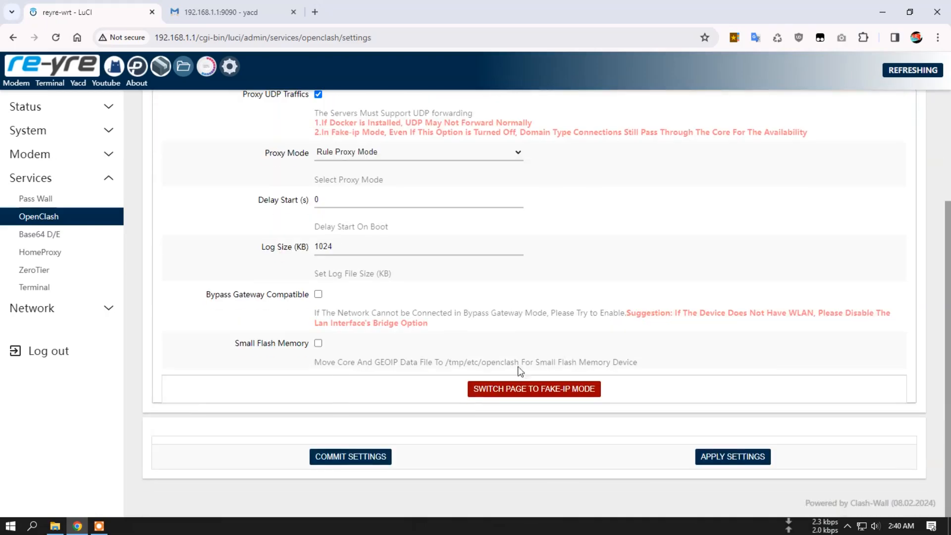
{"action": "left_click", "coordinate": [338, 457]}
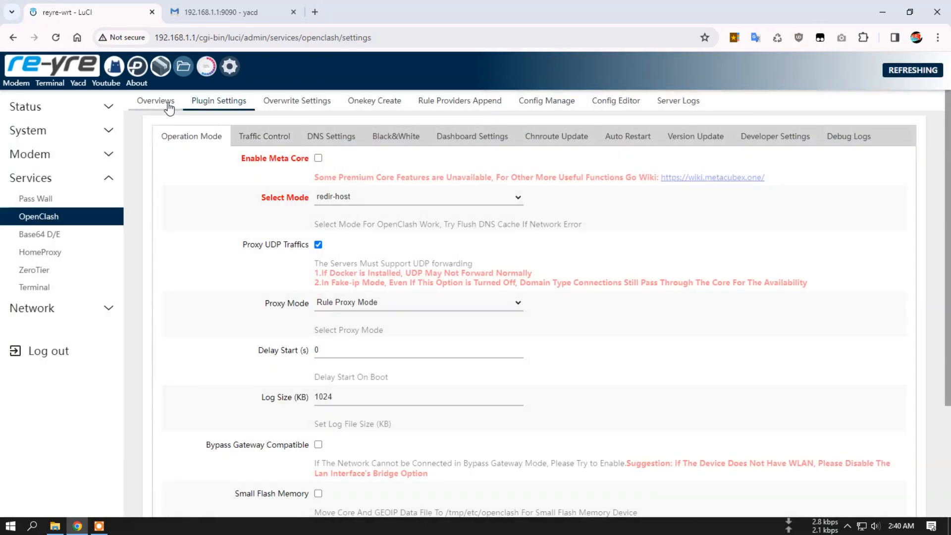
- Set OpenClash's operation mode to redir-host(tun mode), then commit and apply the settings
{"action": "left_click", "coordinate": [414, 202]}
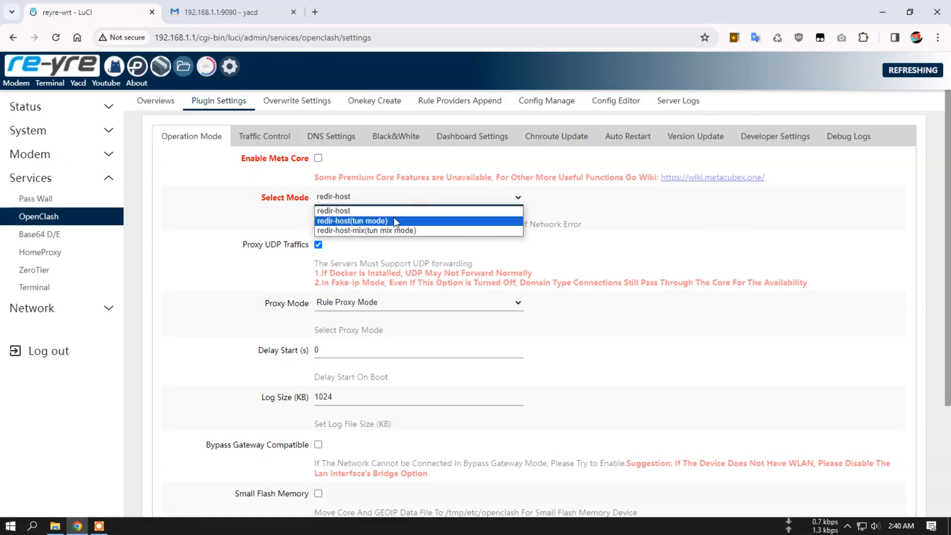
{"action": "left_click", "coordinate": [391, 221]}
{"action": "scroll", "coordinate": [254, 360], "scroll_direction": "down", "scroll_amount": 4}
{"action": "left_click", "coordinate": [374, 460]}
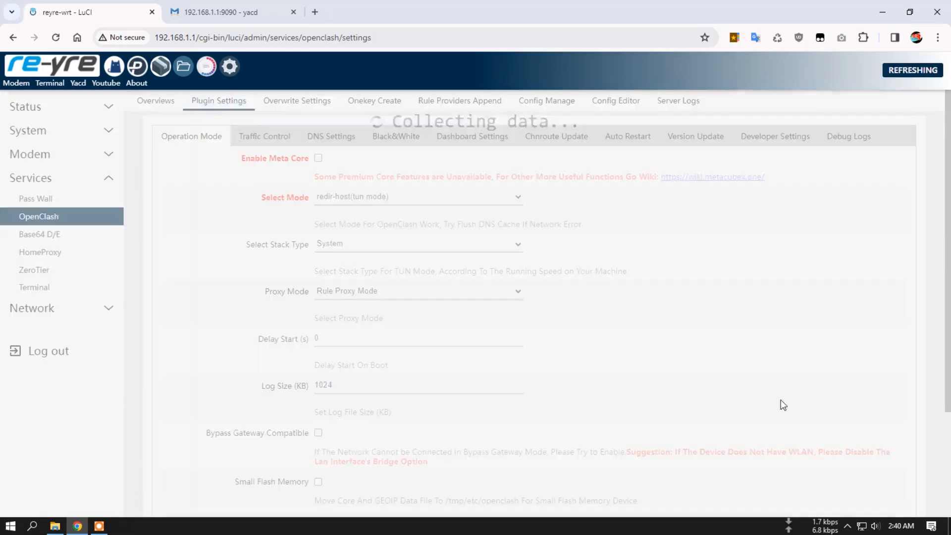
{"action": "left_click", "coordinate": [747, 453]}
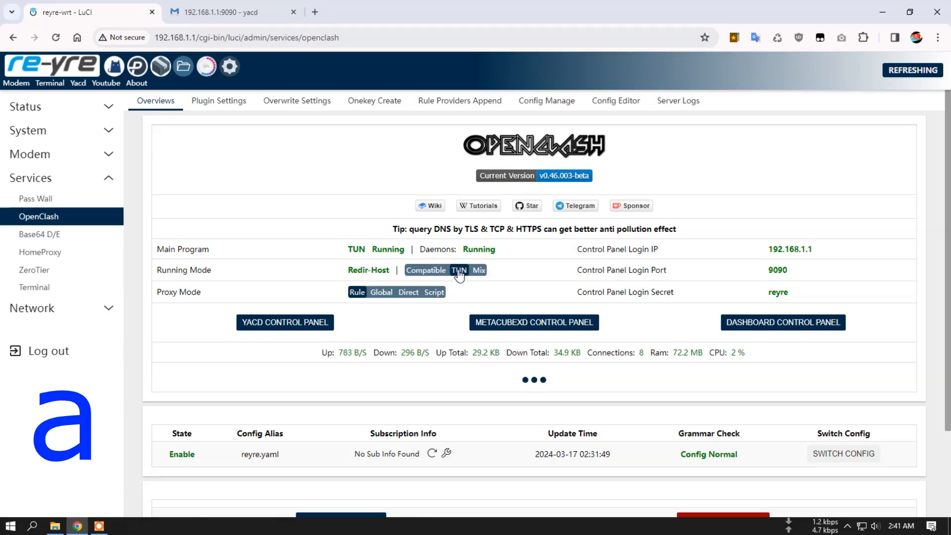
- Reopen Yacd's proxies in a fresh tab, then update and health-check the Account-1 provider
{"action": "left_click", "coordinate": [293, 12]}
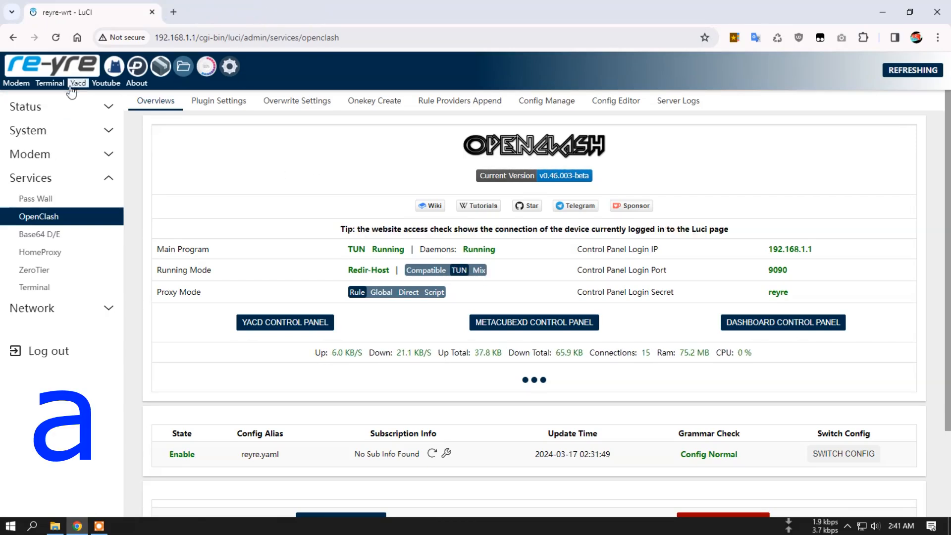
{"action": "key", "text": "ctrl+shift+t"}
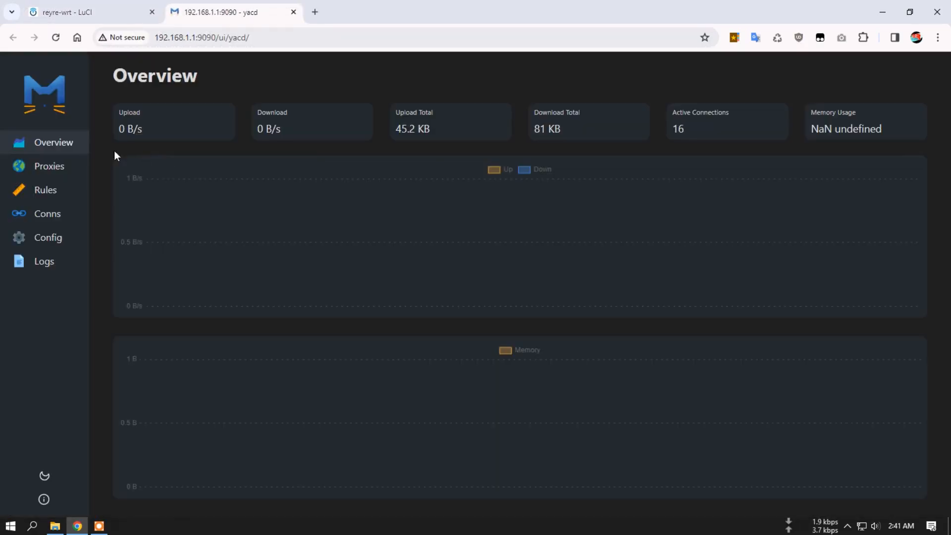
{"action": "left_click", "coordinate": [52, 169]}
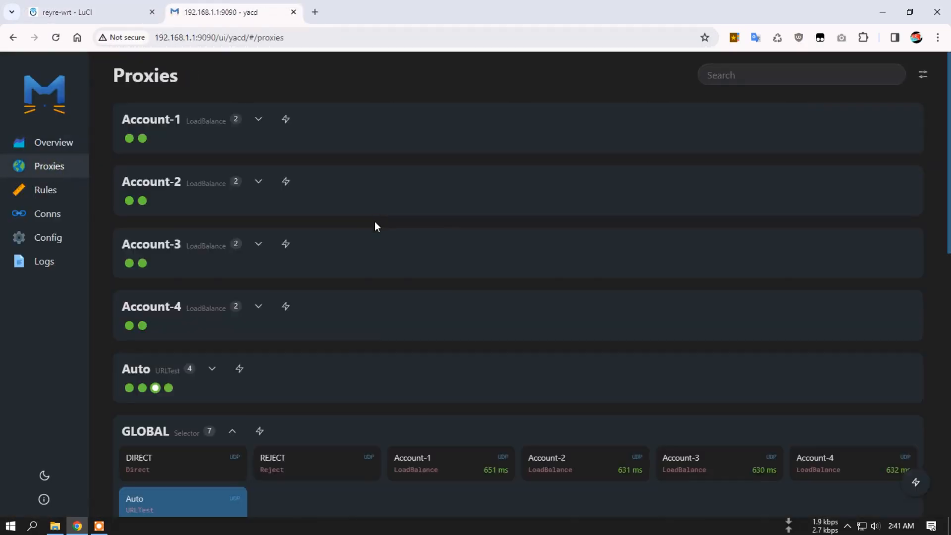
{"action": "scroll", "coordinate": [375, 223], "scroll_direction": "down", "scroll_amount": 6}
{"action": "left_click", "coordinate": [141, 396]}
{"action": "left_click", "coordinate": [213, 396]}
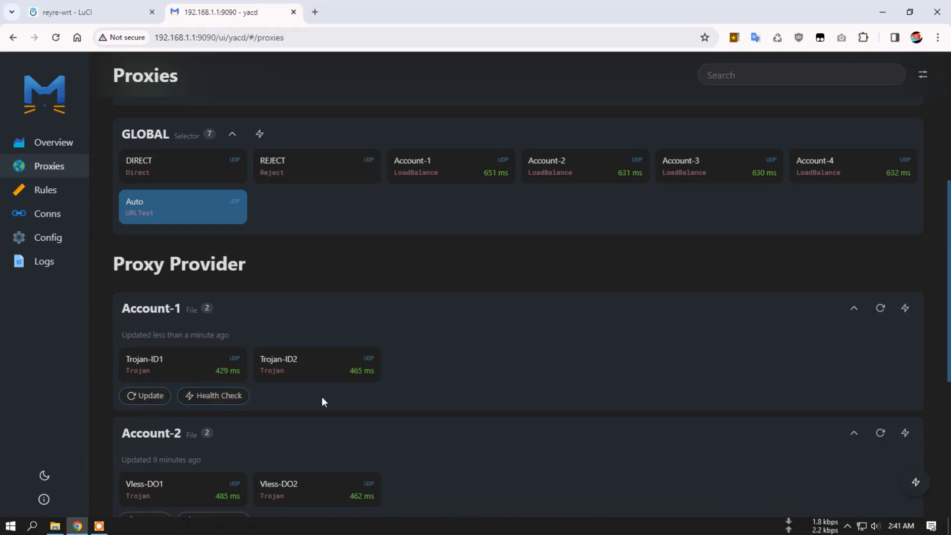
- Switch OpenClash's running mode from its overview page to Compatible and confirm the change
{"action": "left_click", "coordinate": [92, 12]}
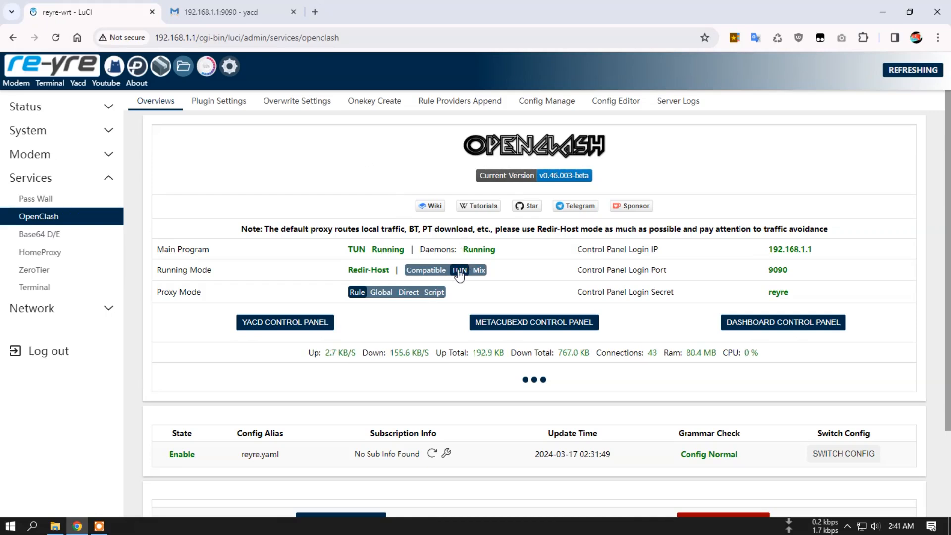
{"action": "left_click", "coordinate": [433, 275]}
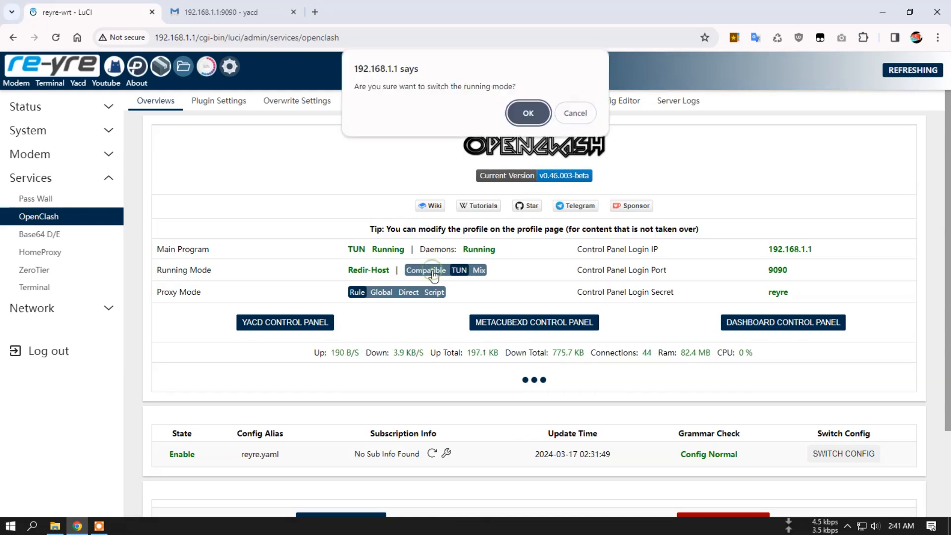
{"action": "left_click", "coordinate": [528, 114]}
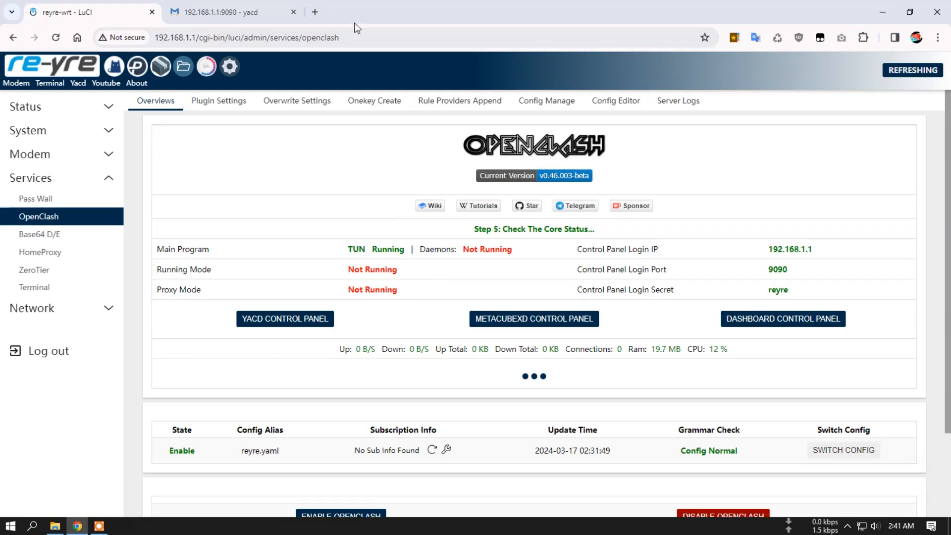
- Reopen Yacd's proxies in a fresh tab, then update and health-check the Account-2 and Account-4 providers
{"action": "left_click", "coordinate": [293, 12]}
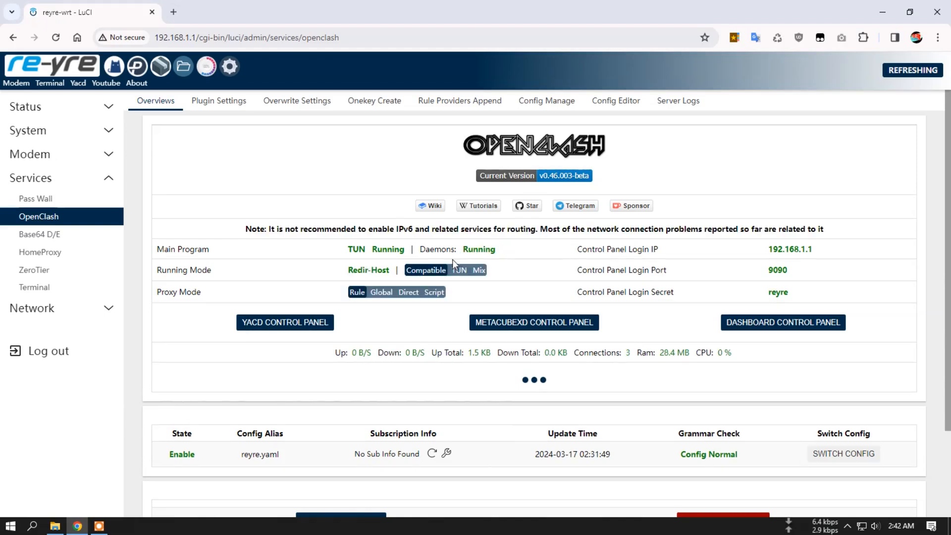
{"action": "left_click", "coordinate": [78, 83]}
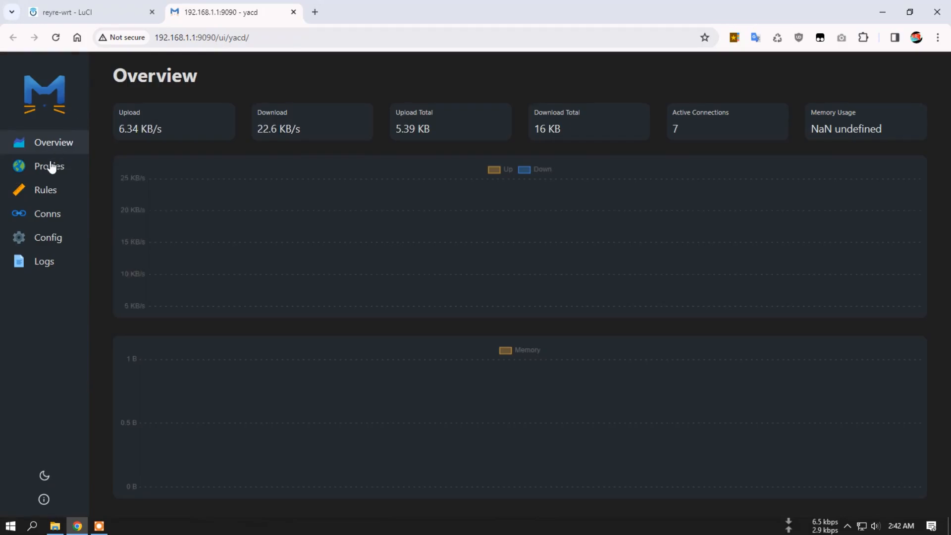
{"action": "left_click", "coordinate": [50, 165]}
{"action": "scroll", "coordinate": [414, 329], "scroll_direction": "down", "scroll_amount": 10}
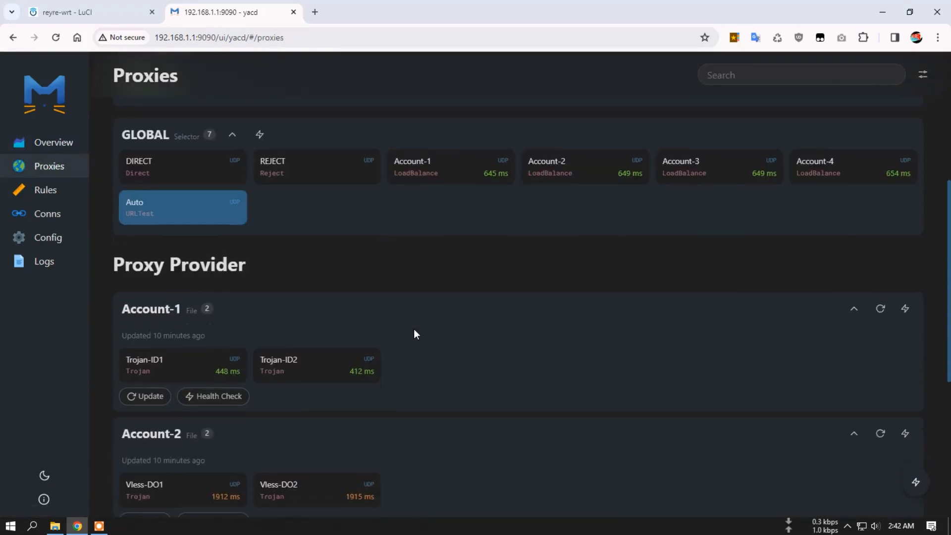
{"action": "scroll", "coordinate": [414, 329], "scroll_direction": "down", "scroll_amount": 2}
{"action": "left_click", "coordinate": [145, 213]}
{"action": "left_click", "coordinate": [213, 212]}
{"action": "left_click", "coordinate": [147, 461]}
{"action": "left_click", "coordinate": [220, 462]}
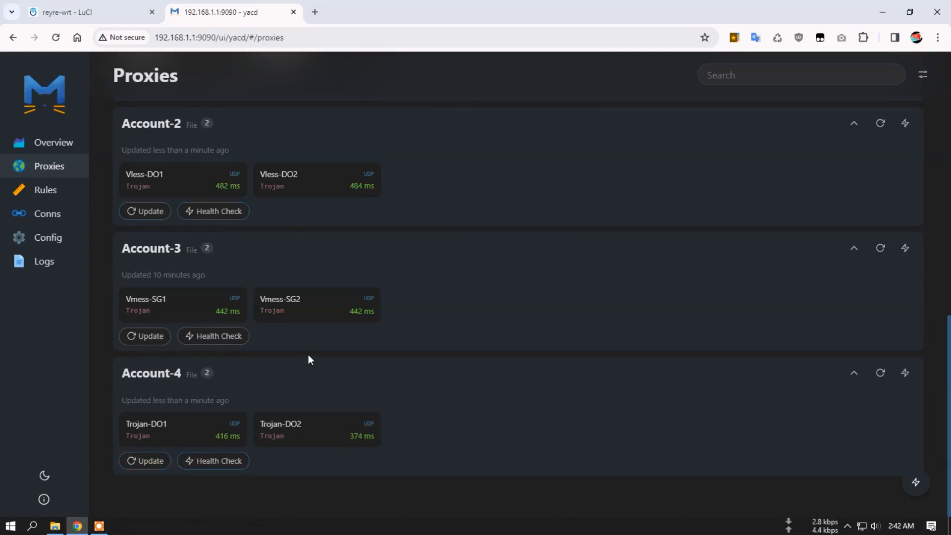
- Run a latency test on the GLOBAL proxy group in Yacd
{"action": "scroll", "coordinate": [309, 355], "scroll_direction": "up", "scroll_amount": 4}
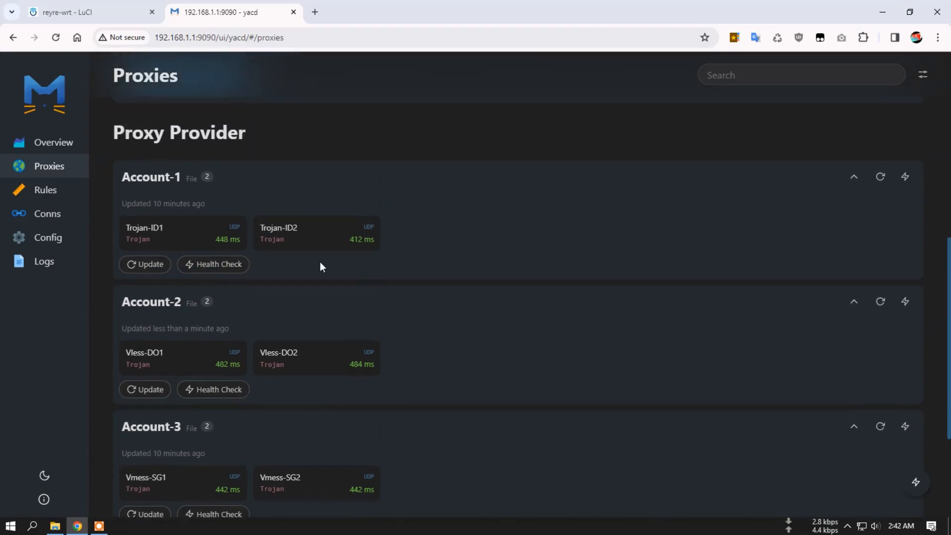
{"action": "scroll", "coordinate": [278, 267], "scroll_direction": "up", "scroll_amount": 5}
{"action": "left_click", "coordinate": [262, 240]}
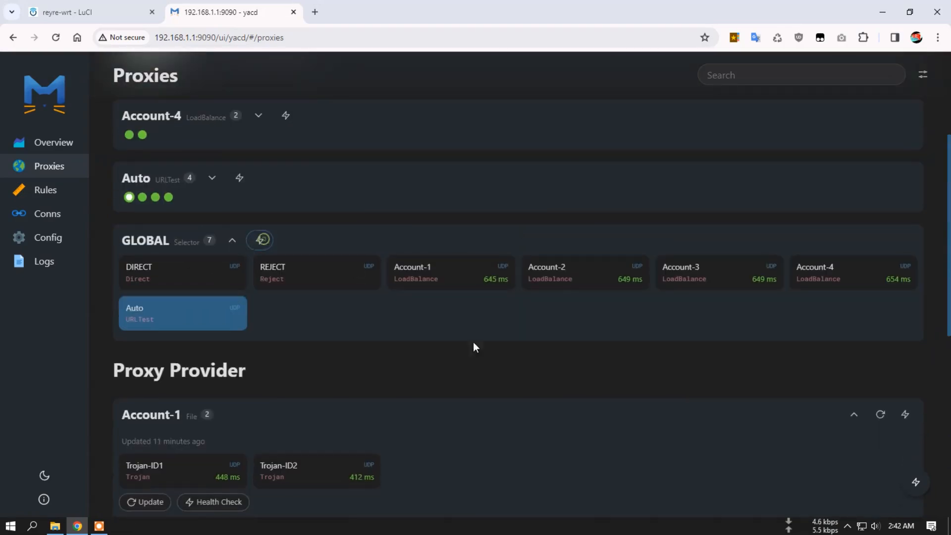
{"action": "scroll", "coordinate": [458, 408], "scroll_direction": "down", "scroll_amount": 4}
- In OpenClash's plugin settings, enable the Meta core, set the mode to redir-host(tun mode), and commit the settings
{"action": "left_click", "coordinate": [74, 12]}
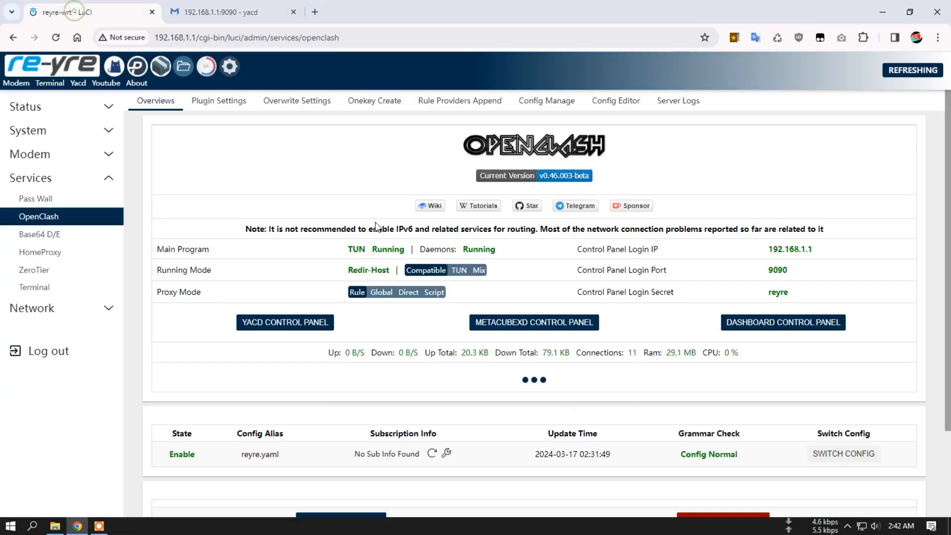
{"action": "left_click", "coordinate": [228, 100]}
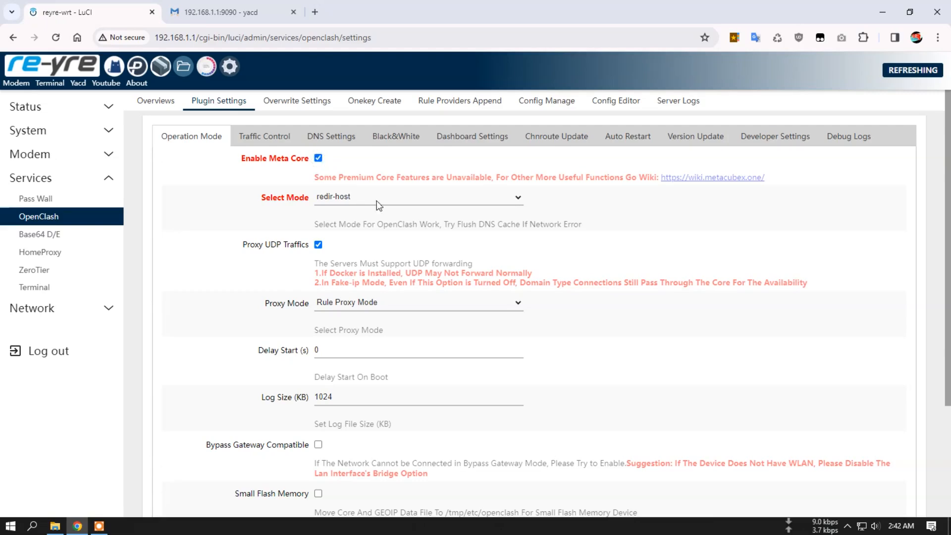
{"action": "left_click", "coordinate": [381, 205]}
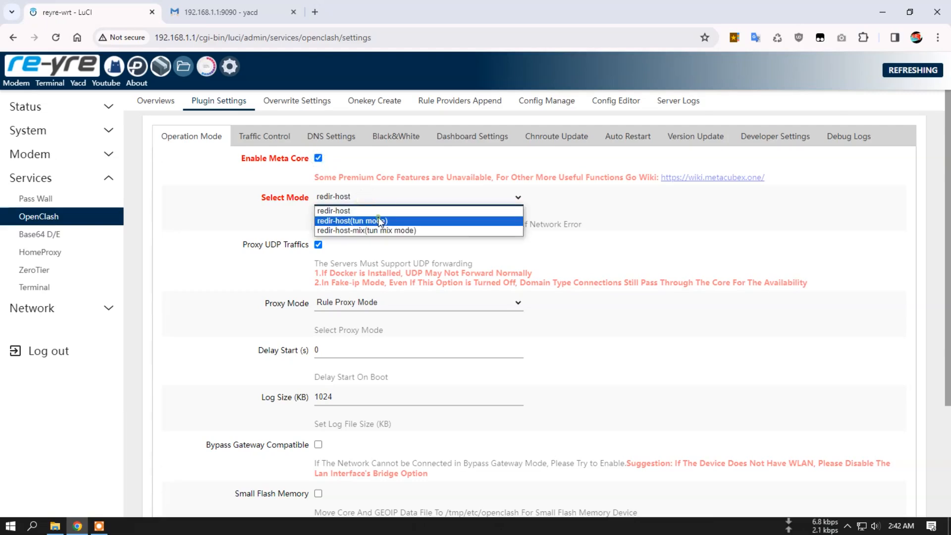
{"action": "left_click", "coordinate": [379, 216]}
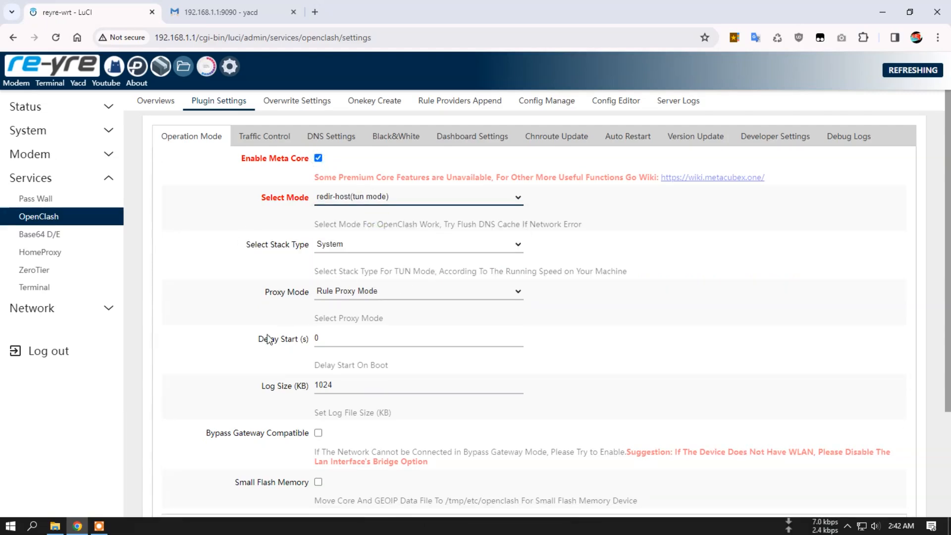
{"action": "scroll", "coordinate": [266, 344], "scroll_direction": "down", "scroll_amount": 3}
{"action": "left_click", "coordinate": [365, 457]}
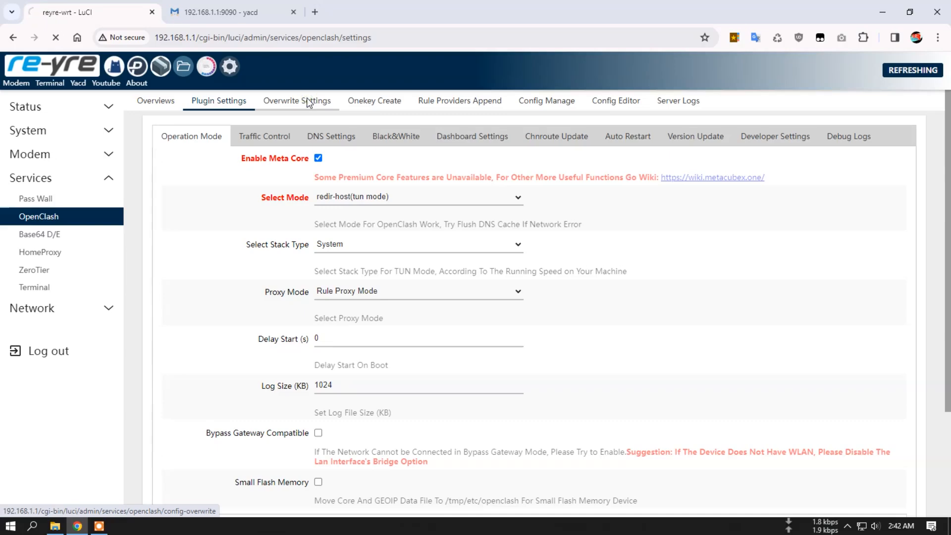
- In the Meta overwrite settings, keep Client Fingerprint at Disable and Geodata Loader Mode at Memconservative, then commit and apply the settings
{"action": "left_click", "coordinate": [307, 99]}
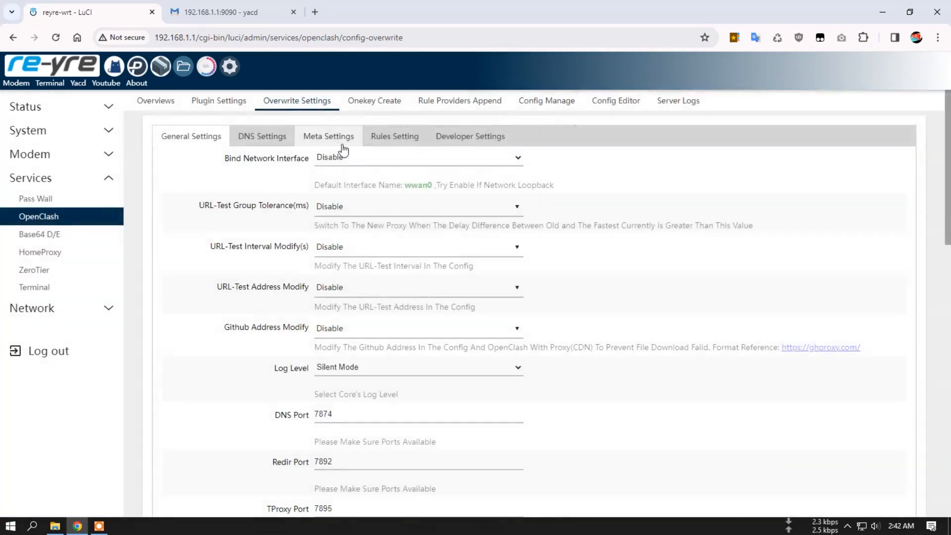
{"action": "left_click", "coordinate": [342, 145]}
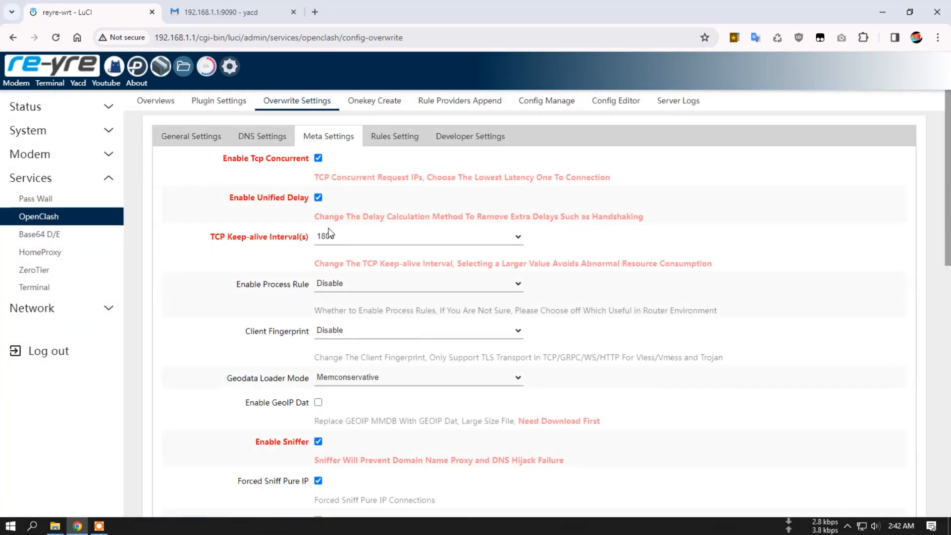
{"action": "scroll", "coordinate": [308, 296], "scroll_direction": "down", "scroll_amount": 2}
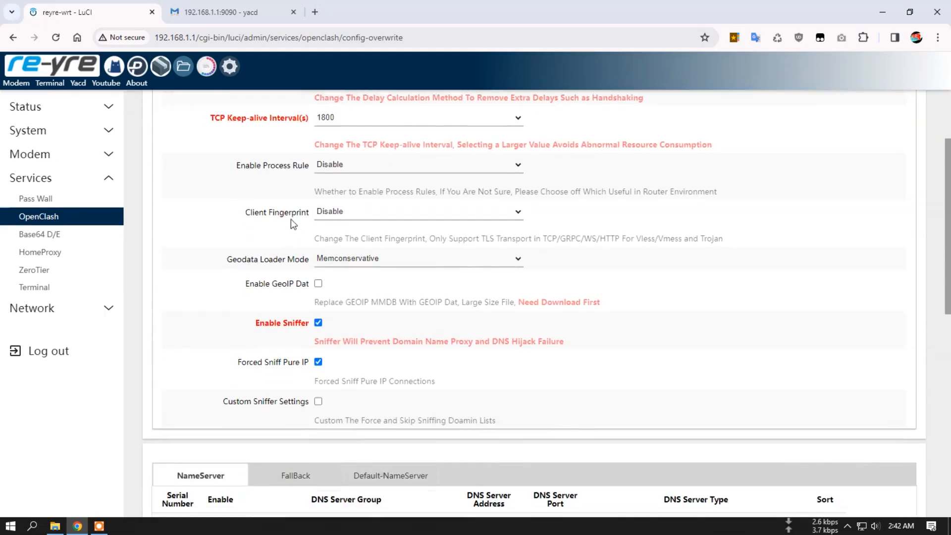
{"action": "left_click", "coordinate": [335, 215]}
{"action": "left_click", "coordinate": [341, 212]}
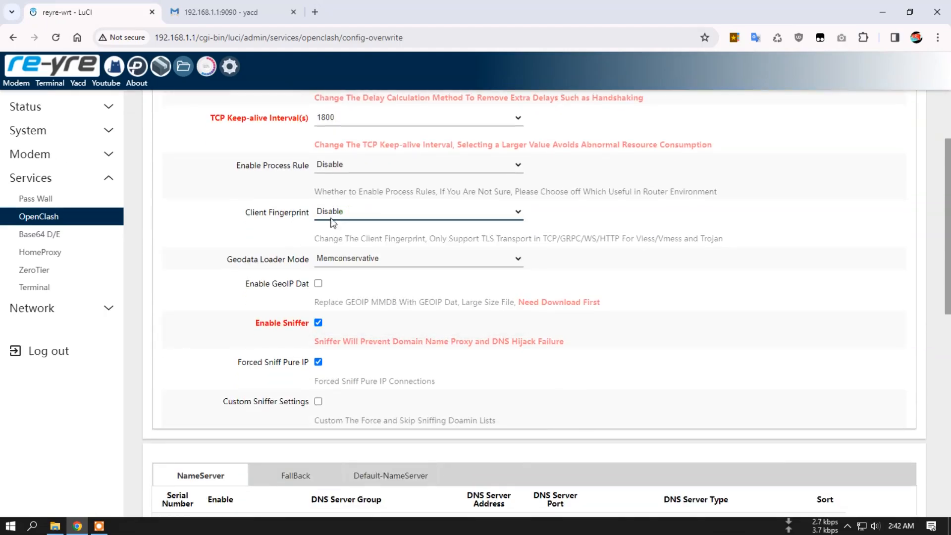
{"action": "left_click", "coordinate": [364, 258]}
{"action": "left_click", "coordinate": [373, 282]}
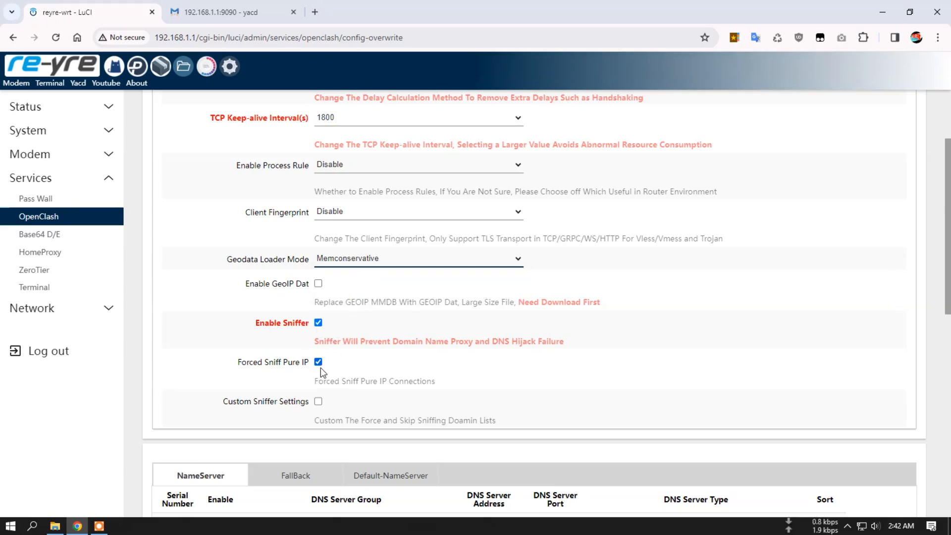
{"action": "scroll", "coordinate": [224, 326], "scroll_direction": "down", "scroll_amount": 7}
{"action": "scroll", "coordinate": [240, 342], "scroll_direction": "down", "scroll_amount": 3}
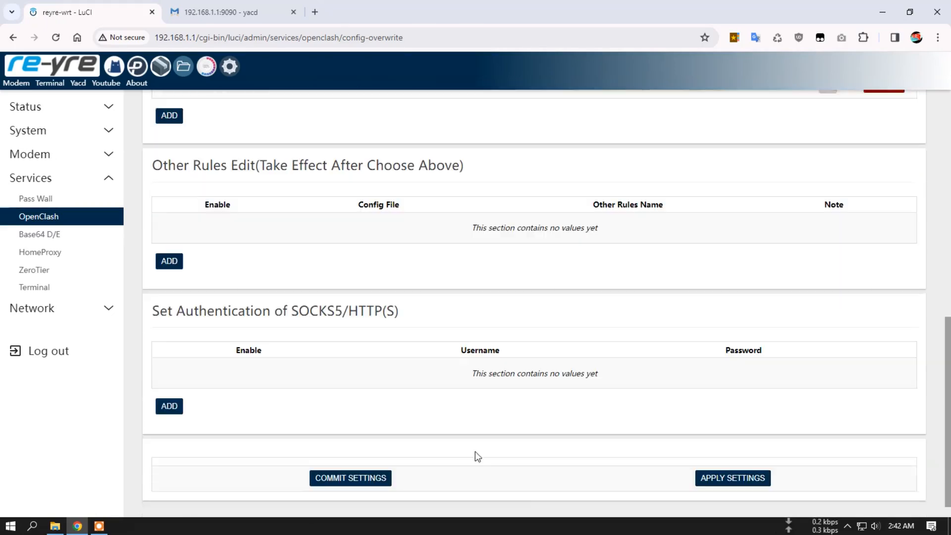
{"action": "left_click", "coordinate": [388, 456]}
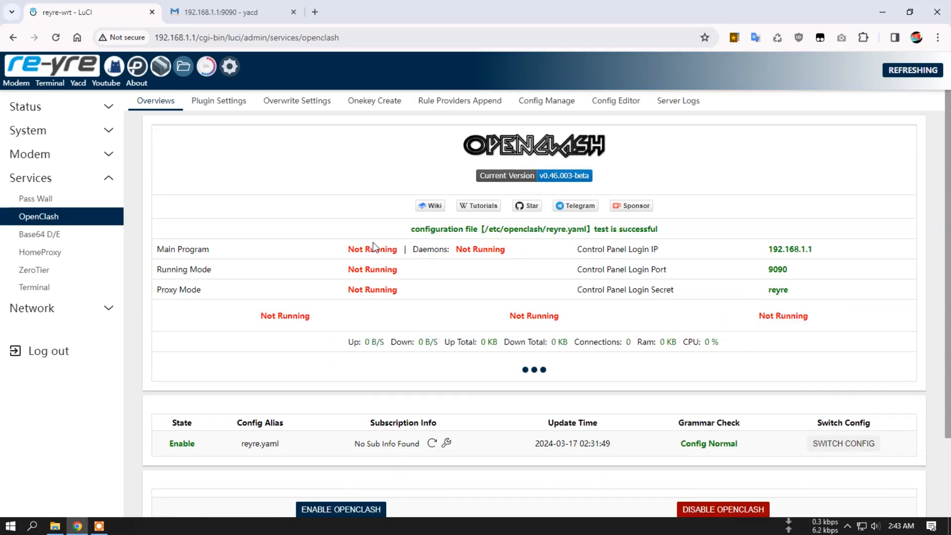
- Load Yacd's proxies in a new tab, then update and health-check Account-1 and another provider below it
{"action": "left_click", "coordinate": [294, 12]}
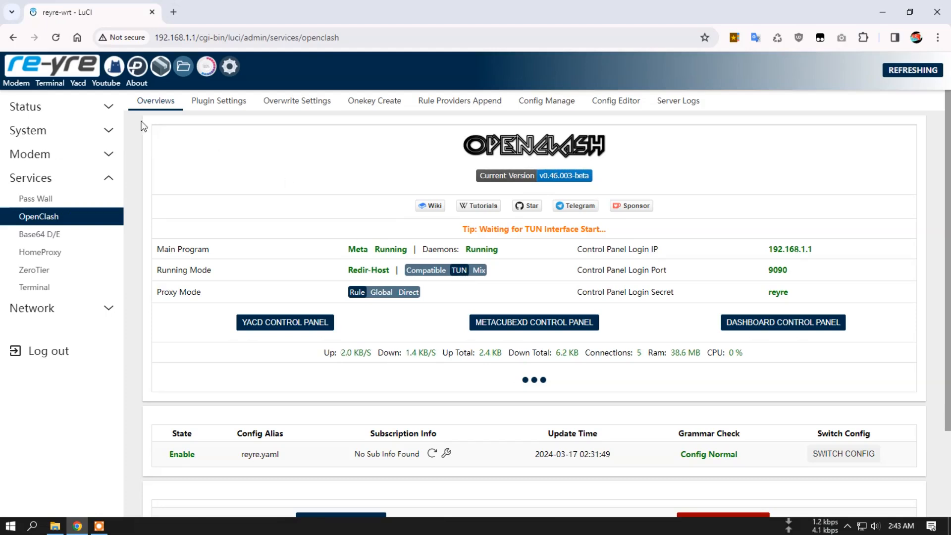
{"action": "left_click", "coordinate": [78, 82]}
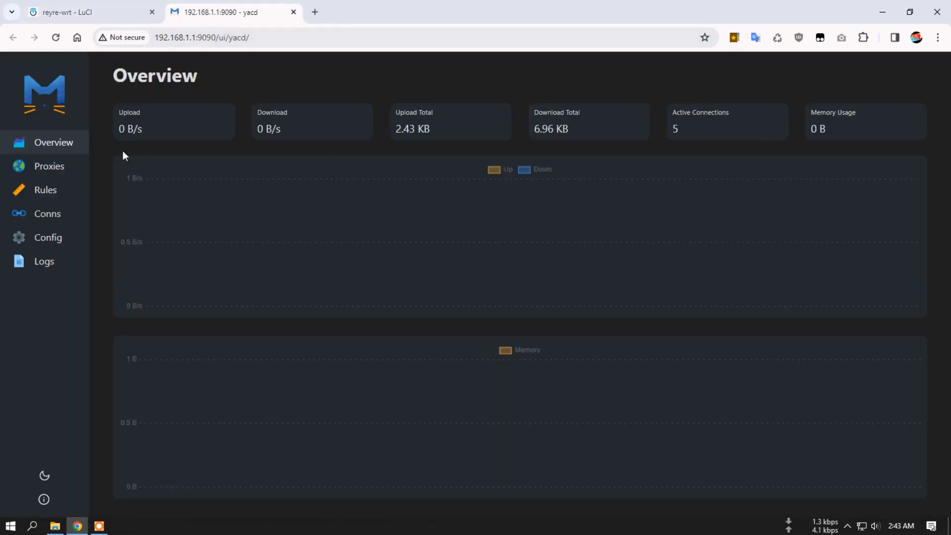
{"action": "left_click", "coordinate": [50, 166]}
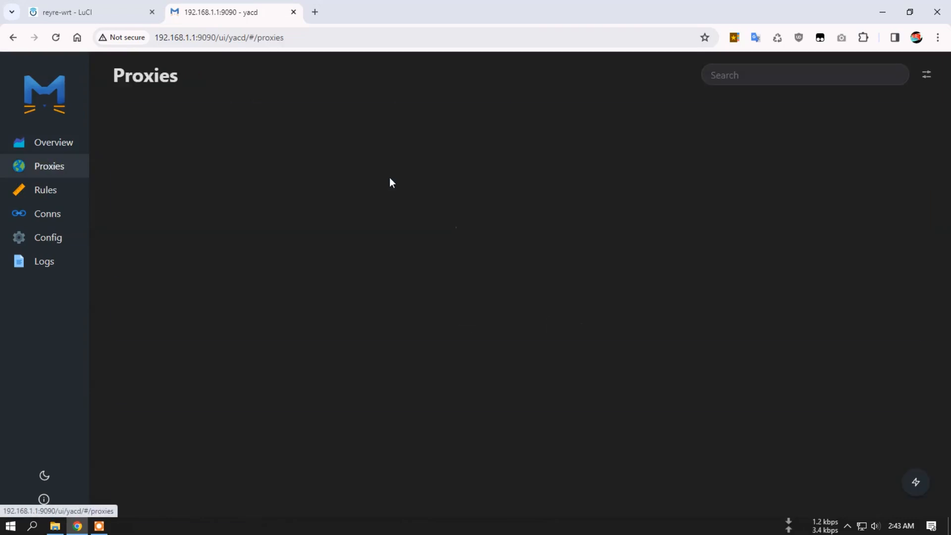
{"action": "scroll", "coordinate": [396, 223], "scroll_direction": "down", "scroll_amount": 5}
{"action": "left_click", "coordinate": [147, 395]}
{"action": "left_click", "coordinate": [213, 395]}
{"action": "scroll", "coordinate": [305, 400], "scroll_direction": "down", "scroll_amount": 2}
{"action": "left_click", "coordinate": [149, 404]}
{"action": "left_click", "coordinate": [210, 404]}
{"action": "scroll", "coordinate": [333, 314], "scroll_direction": "up", "scroll_amount": 7}
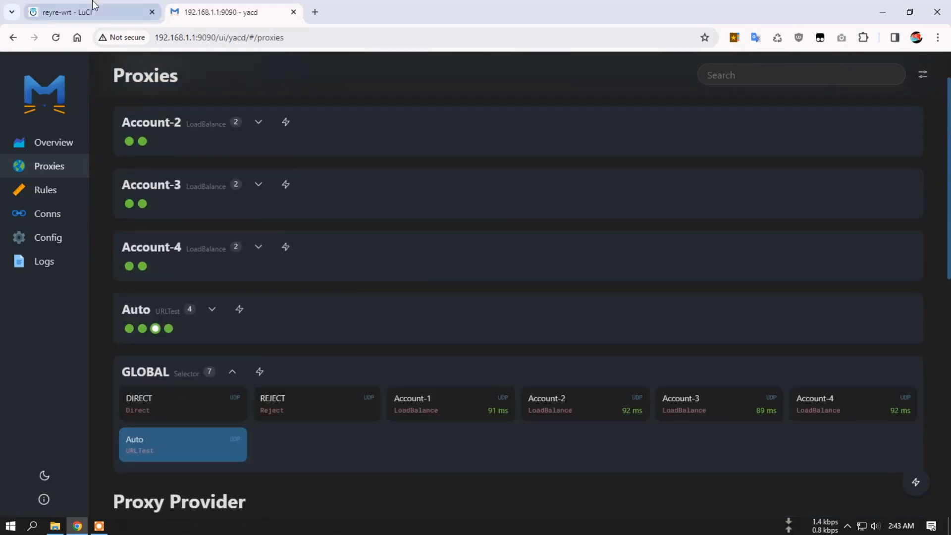
- Return to OpenClash's overview and expand its quick operations to examine the running status
{"action": "left_click", "coordinate": [109, 10]}
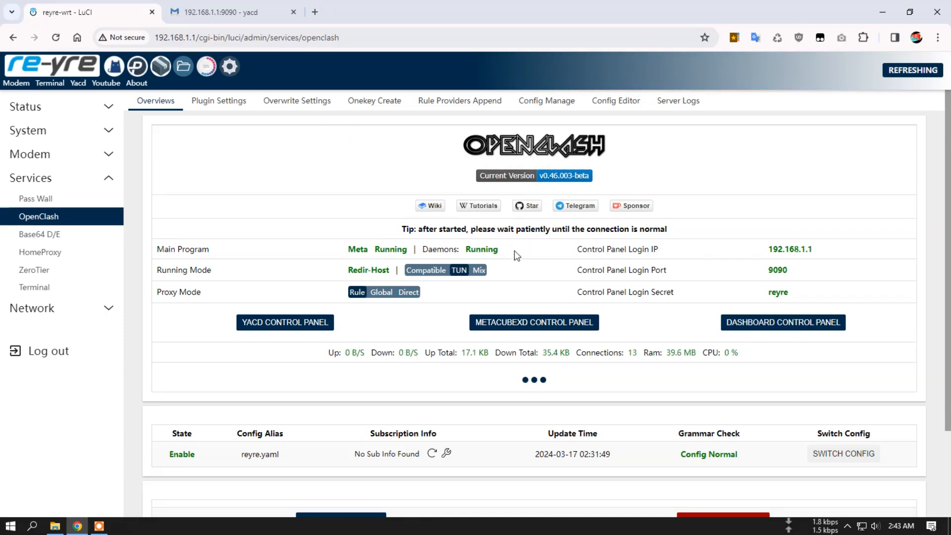
{"action": "scroll", "coordinate": [517, 256], "scroll_direction": "down", "scroll_amount": 3}
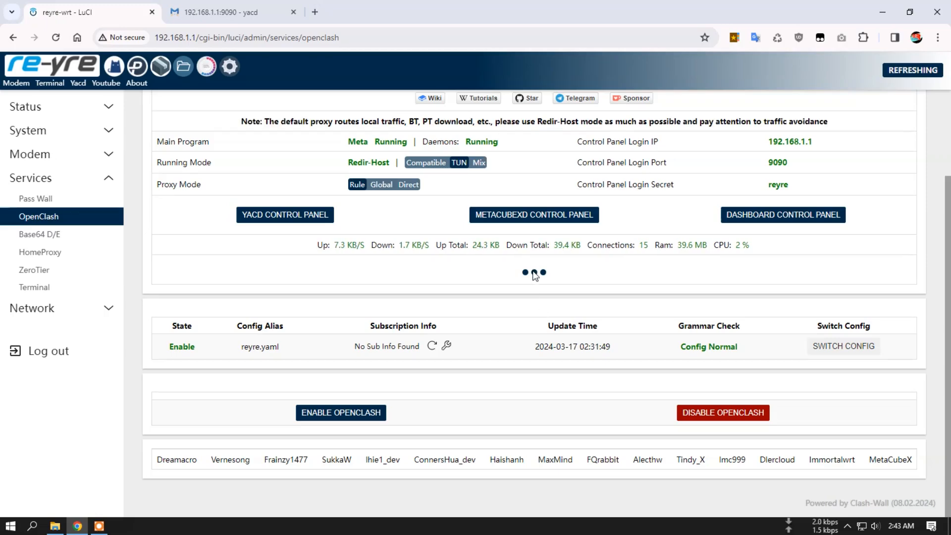
{"action": "scroll", "coordinate": [569, 375], "scroll_direction": "down", "scroll_amount": 5}
{"action": "scroll", "coordinate": [523, 387], "scroll_direction": "up", "scroll_amount": 6}
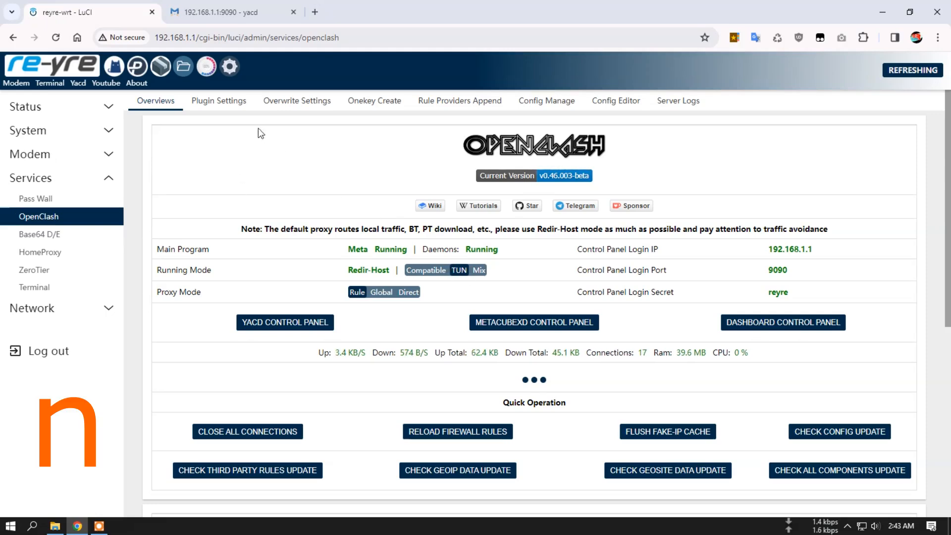
- Enable the sniffer in OpenClash's Meta overwrite settings, then commit and apply the settings
{"action": "left_click", "coordinate": [295, 103]}
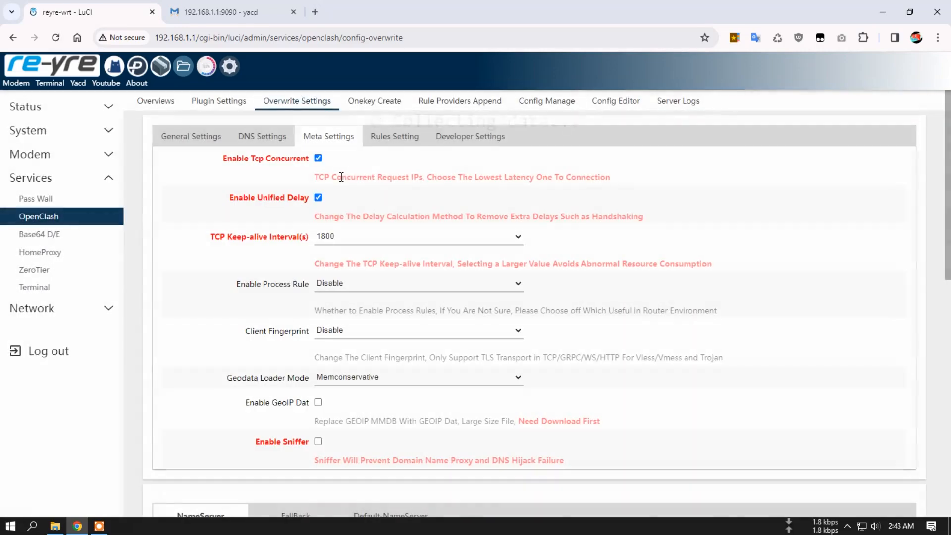
{"action": "left_click", "coordinate": [318, 441]}
{"action": "scroll", "coordinate": [188, 358], "scroll_direction": "down", "scroll_amount": 3}
{"action": "scroll", "coordinate": [537, 454], "scroll_direction": "down", "scroll_amount": 6}
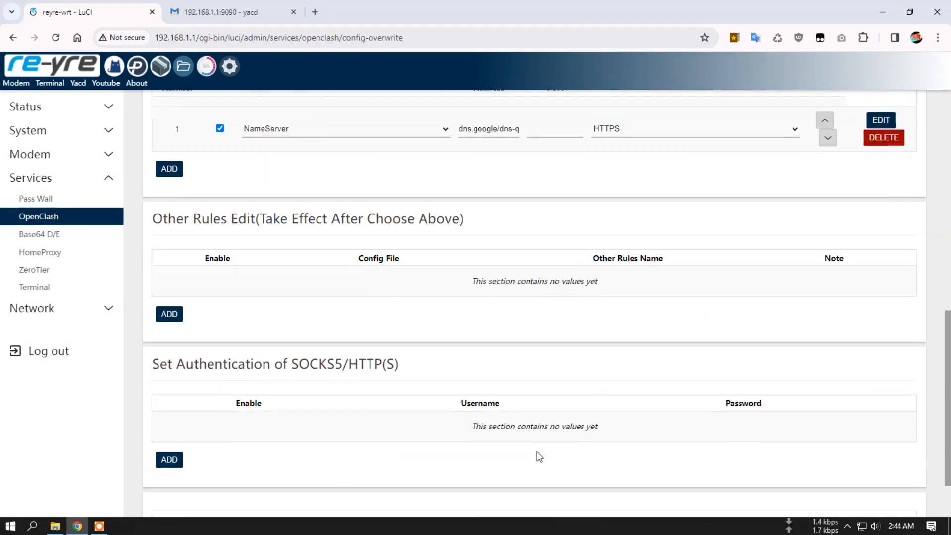
{"action": "scroll", "coordinate": [446, 454], "scroll_direction": "down", "scroll_amount": 2}
{"action": "left_click", "coordinate": [335, 459]}
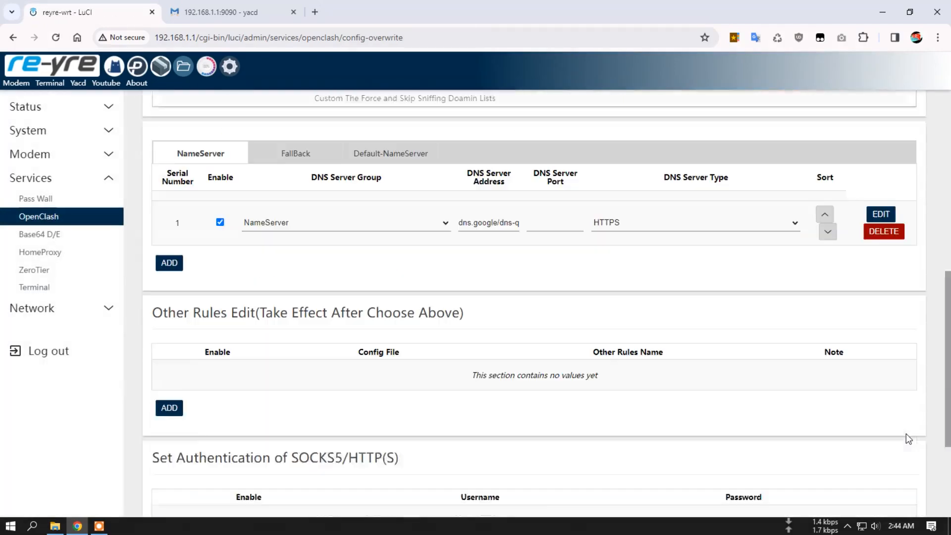
{"action": "scroll", "coordinate": [803, 491], "scroll_direction": "down", "scroll_amount": 3}
{"action": "left_click", "coordinate": [729, 458]}
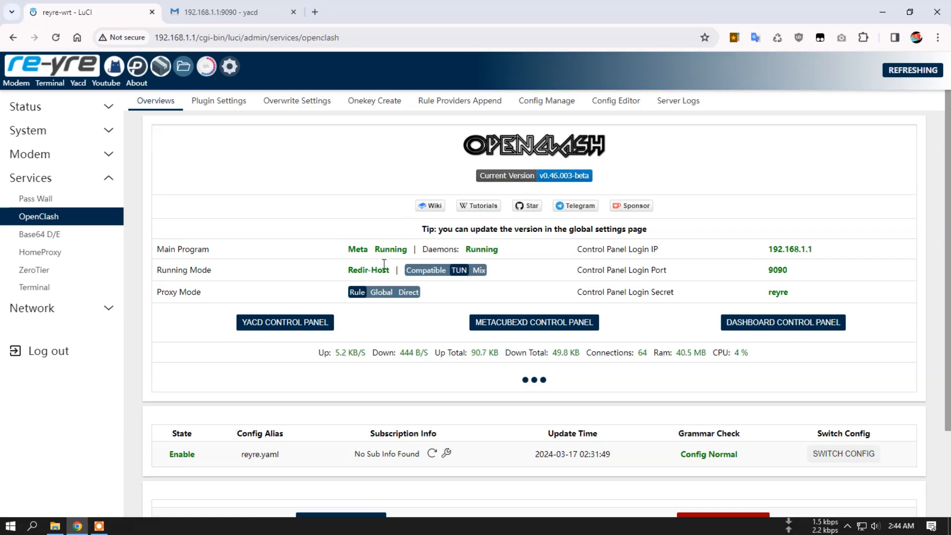
- Review OpenClash's plugin operation mode and Meta overwrite settings, and return to the overview page
{"action": "left_click", "coordinate": [227, 101]}
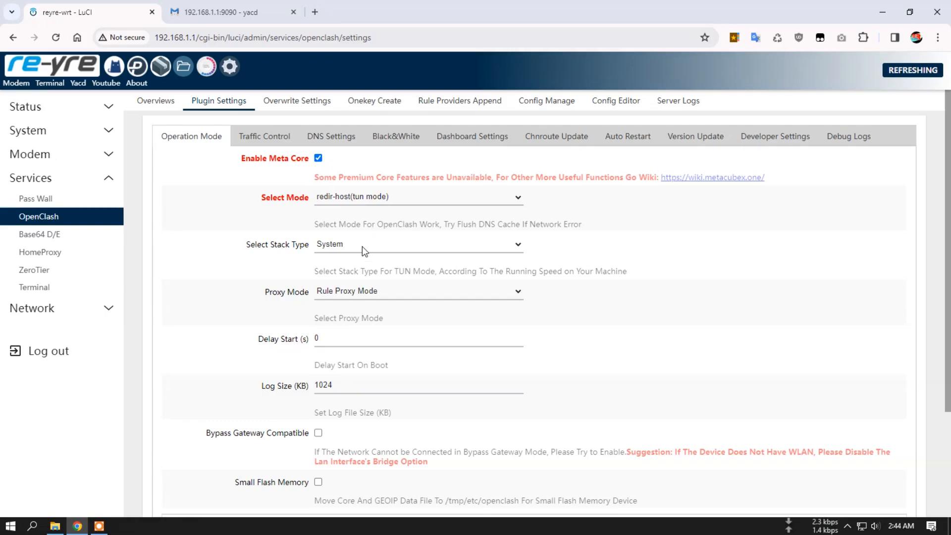
{"action": "left_click", "coordinate": [316, 101]}
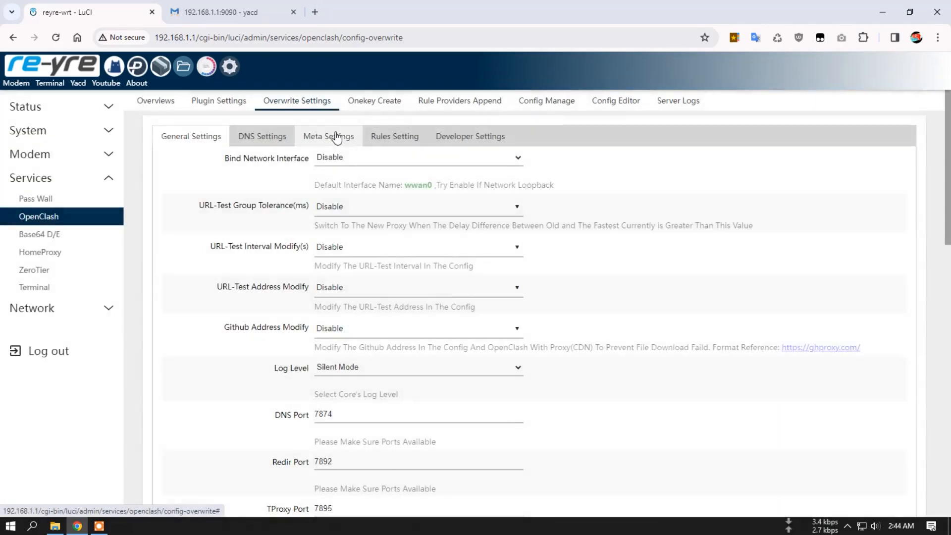
{"action": "left_click", "coordinate": [337, 137]}
{"action": "scroll", "coordinate": [352, 347], "scroll_direction": "down", "scroll_amount": 4}
{"action": "scroll", "coordinate": [347, 292], "scroll_direction": "up", "scroll_amount": 4}
{"action": "left_click", "coordinate": [161, 107]}
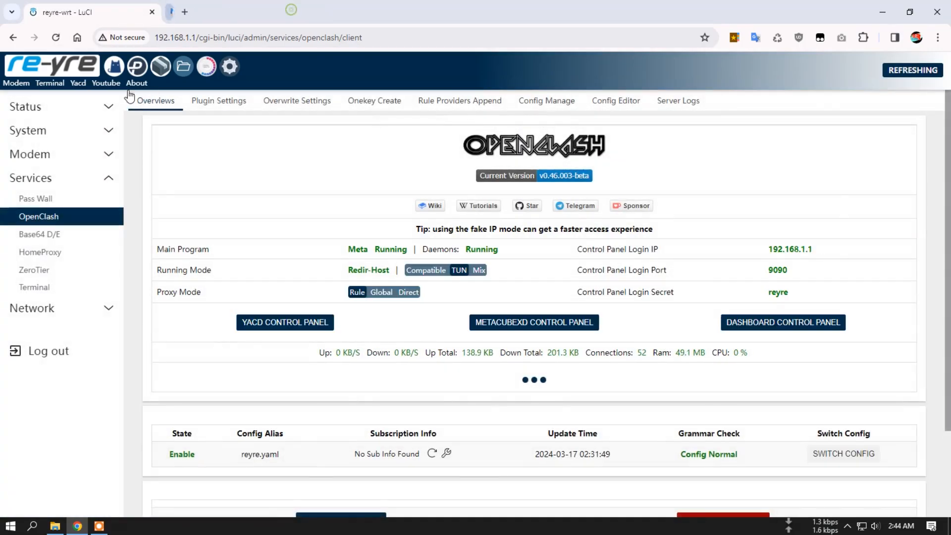
- Open Yacd's proxies in a new tab, then update and health-check the Account-1 and Account-2 providers
{"action": "left_click", "coordinate": [78, 82]}
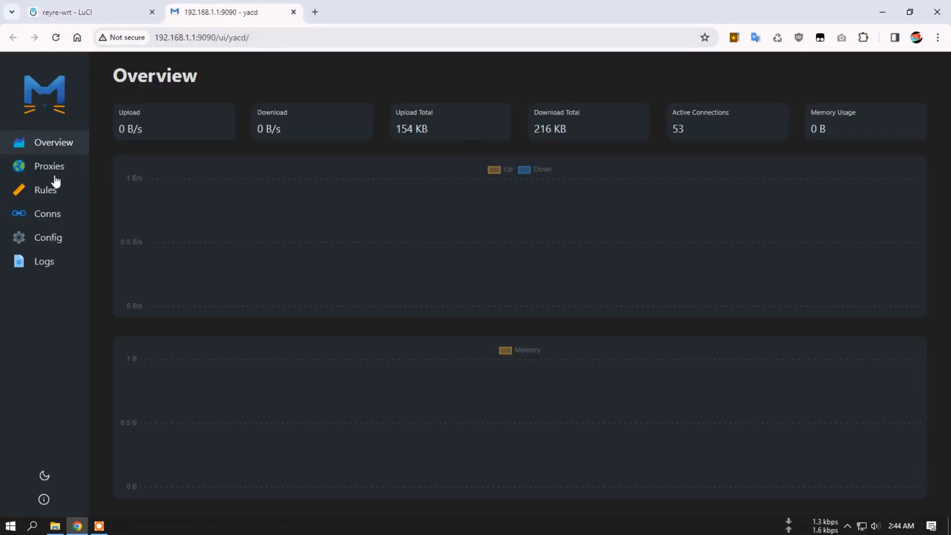
{"action": "left_click", "coordinate": [51, 169]}
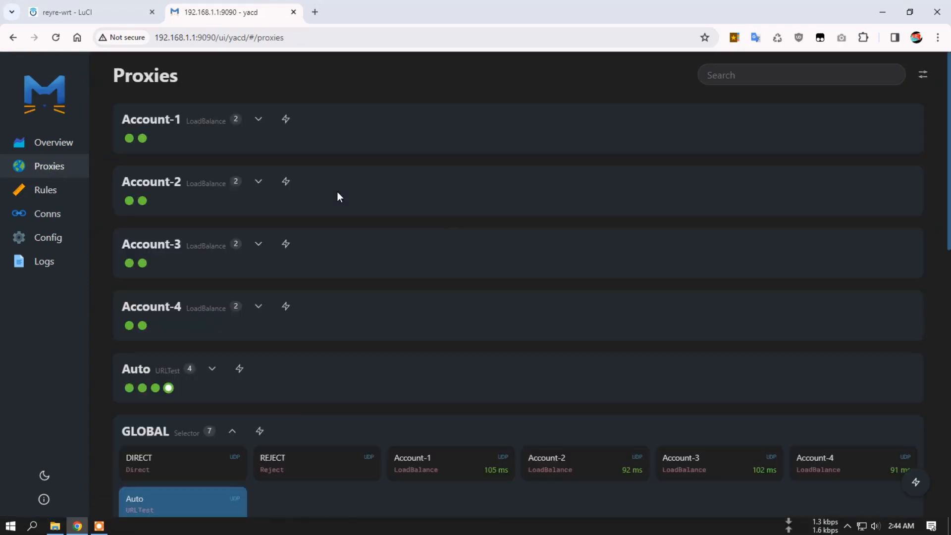
{"action": "scroll", "coordinate": [337, 192], "scroll_direction": "down", "scroll_amount": 7}
{"action": "left_click", "coordinate": [161, 341]}
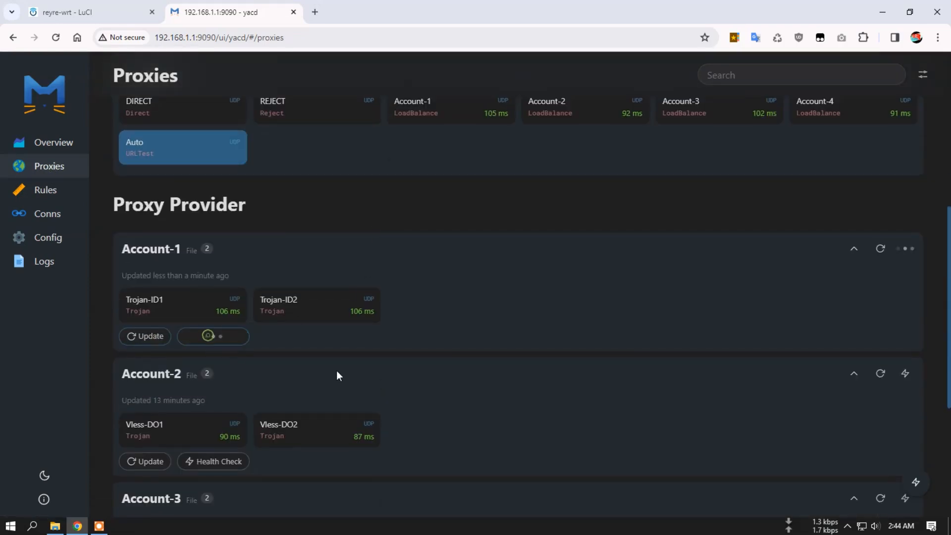
{"action": "scroll", "coordinate": [336, 368], "scroll_direction": "down", "scroll_amount": 1}
{"action": "left_click", "coordinate": [155, 407]}
{"action": "left_click", "coordinate": [225, 403]}
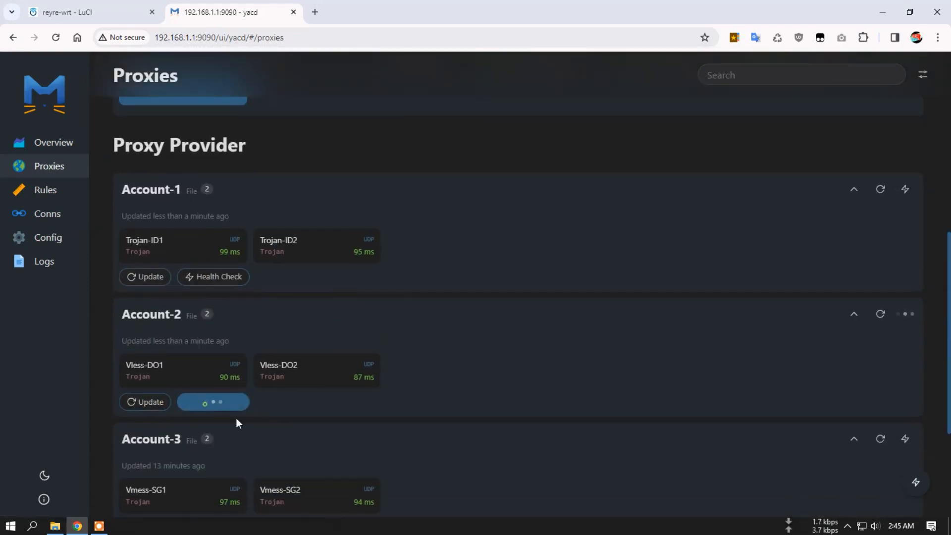
- Update and health-check the Account-3 and Account-4 proxy providers
{"action": "scroll", "coordinate": [236, 418], "scroll_direction": "down", "scroll_amount": 3}
{"action": "left_click", "coordinate": [146, 348]}
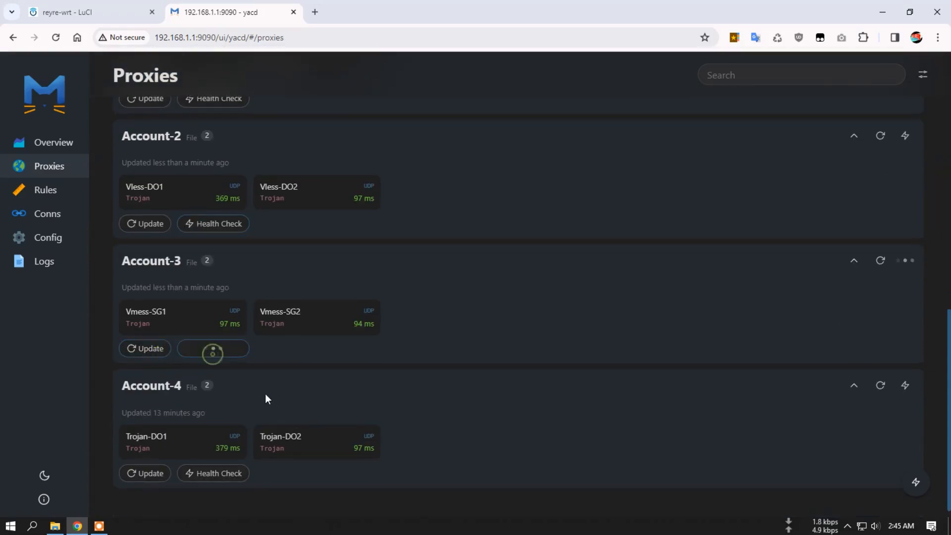
{"action": "scroll", "coordinate": [223, 412], "scroll_direction": "down", "scroll_amount": 1}
{"action": "left_click", "coordinate": [147, 460]}
{"action": "left_click", "coordinate": [213, 460]}
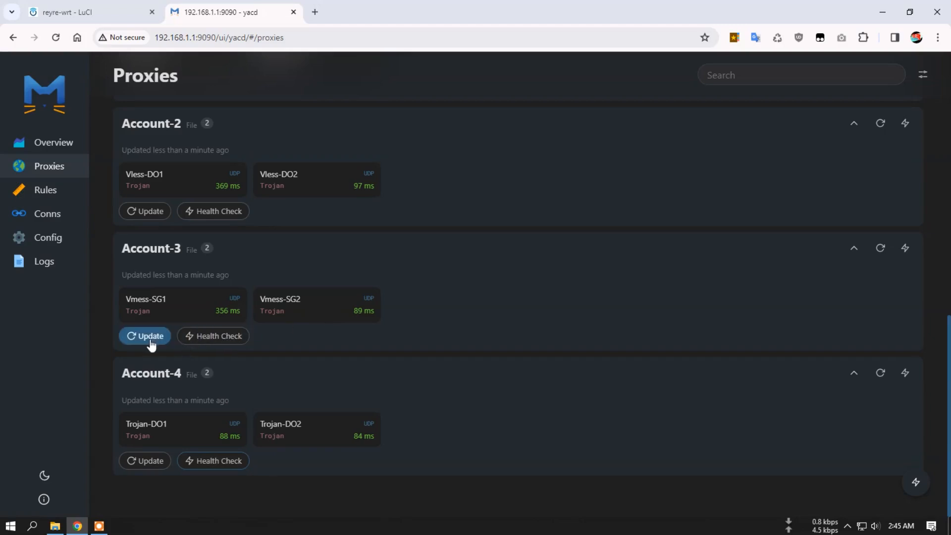
- Rerun the health checks for the Account-3 and Account-2 proxy providers
{"action": "left_click", "coordinate": [203, 337]}
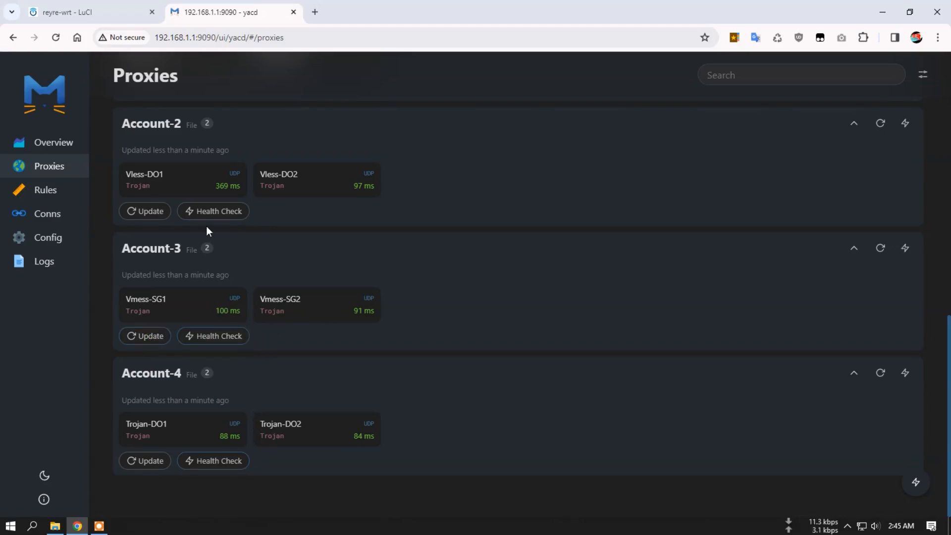
{"action": "left_click", "coordinate": [223, 212]}
{"action": "left_click", "coordinate": [207, 338]}
- Check the traffic and memory graphs in Yacd's overview, then close Yacd and return to OpenClash
{"action": "scroll", "coordinate": [446, 338], "scroll_direction": "up", "scroll_amount": 8}
{"action": "scroll", "coordinate": [448, 343], "scroll_direction": "up", "scroll_amount": 4}
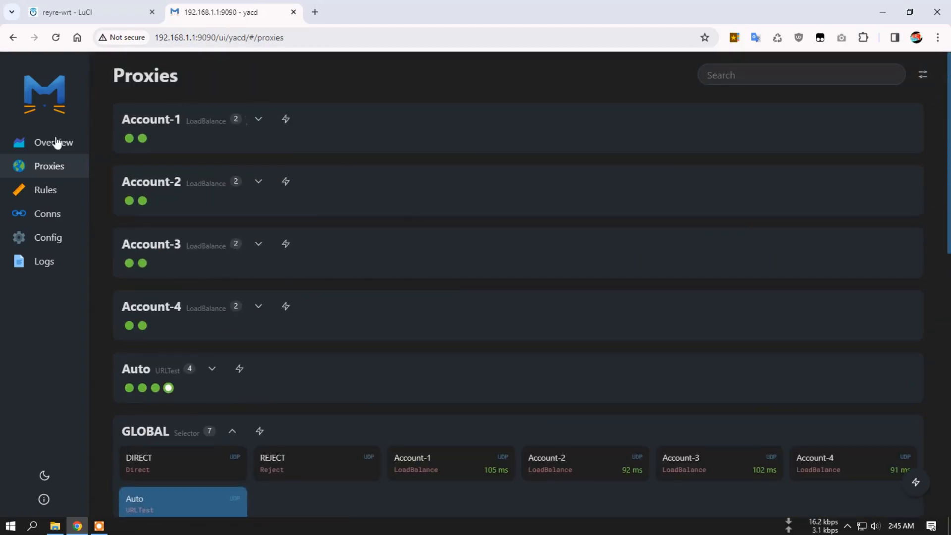
{"action": "left_click", "coordinate": [79, 145]}
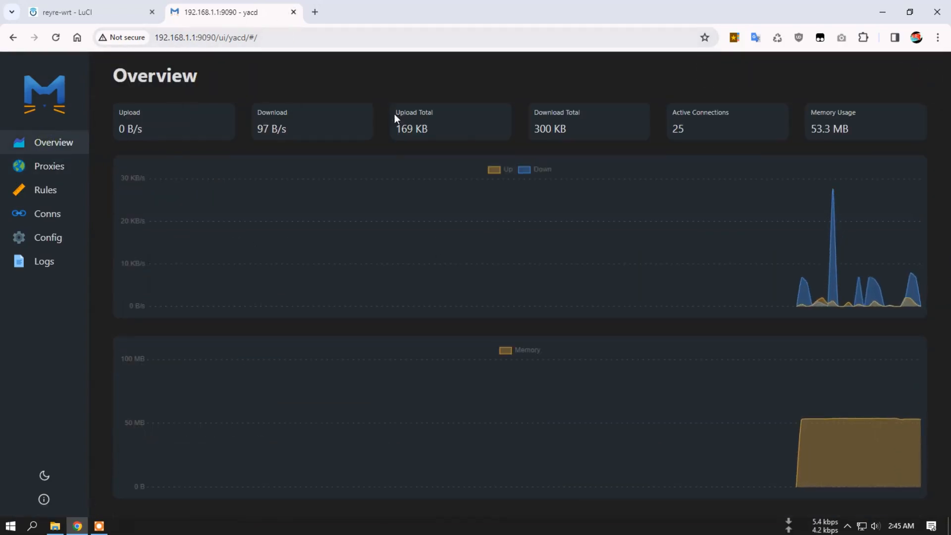
{"action": "left_click", "coordinate": [294, 13]}
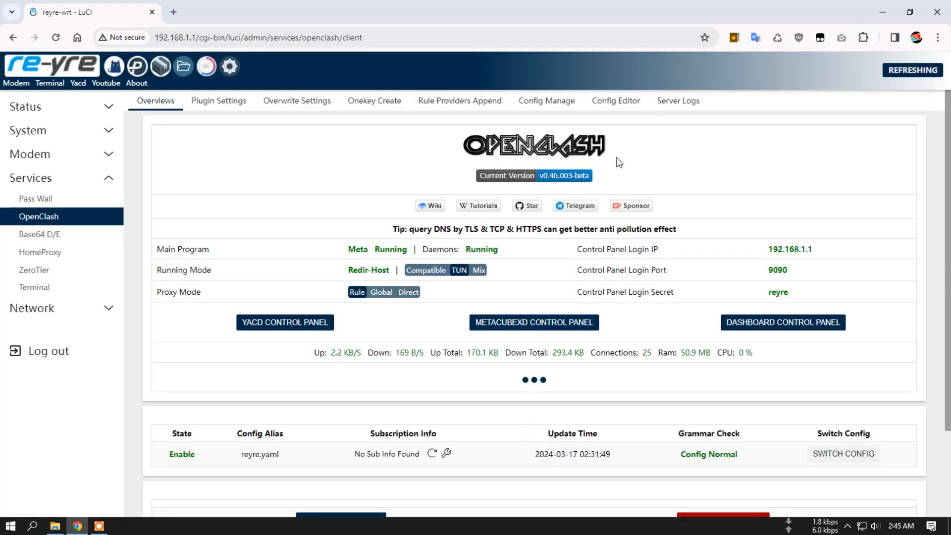
- Examine the current and latest Dev, TUN and Meta core and client versions in OpenClash's version update settings
{"action": "left_click", "coordinate": [222, 103]}
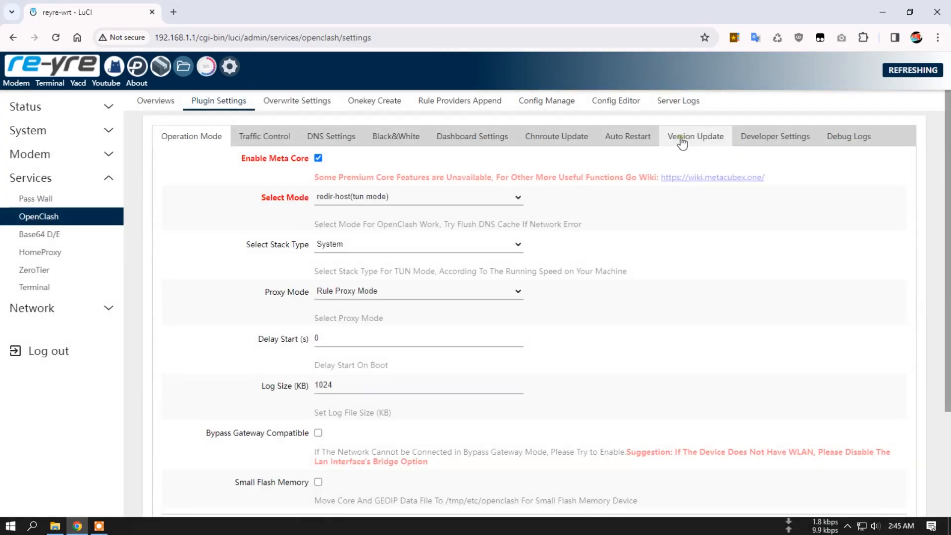
{"action": "left_click", "coordinate": [695, 137]}
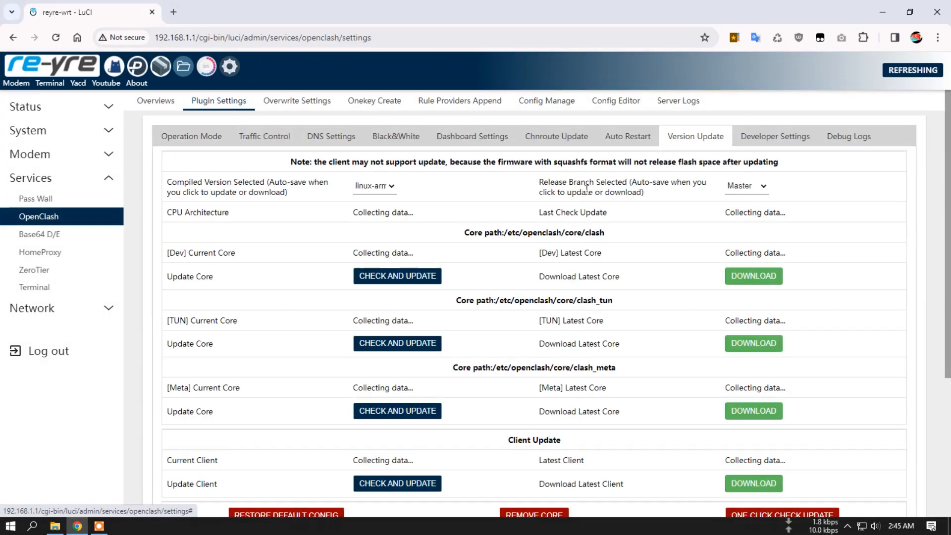
{"action": "scroll", "coordinate": [601, 248], "scroll_direction": "down", "scroll_amount": 1}
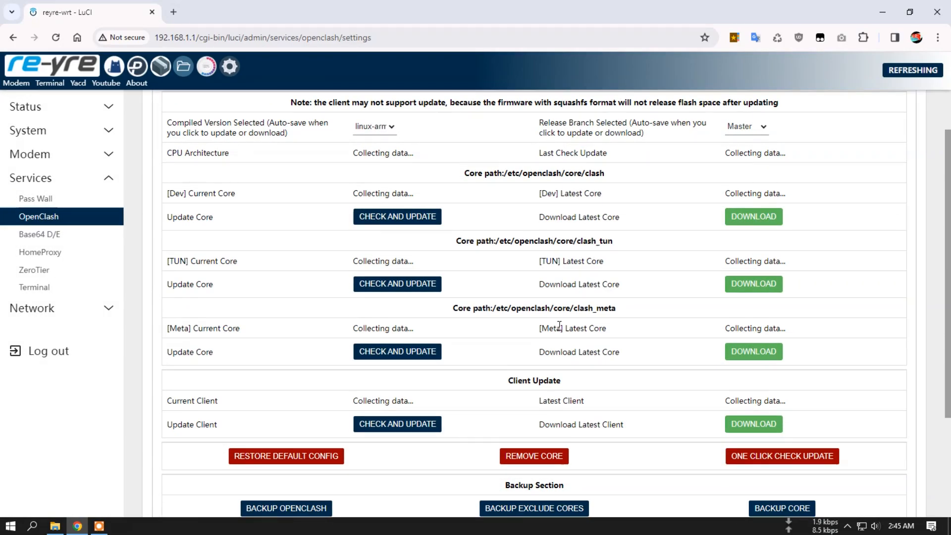
{"action": "scroll", "coordinate": [518, 355], "scroll_direction": "down", "scroll_amount": 2}
{"action": "scroll", "coordinate": [643, 244], "scroll_direction": "up", "scroll_amount": 3}
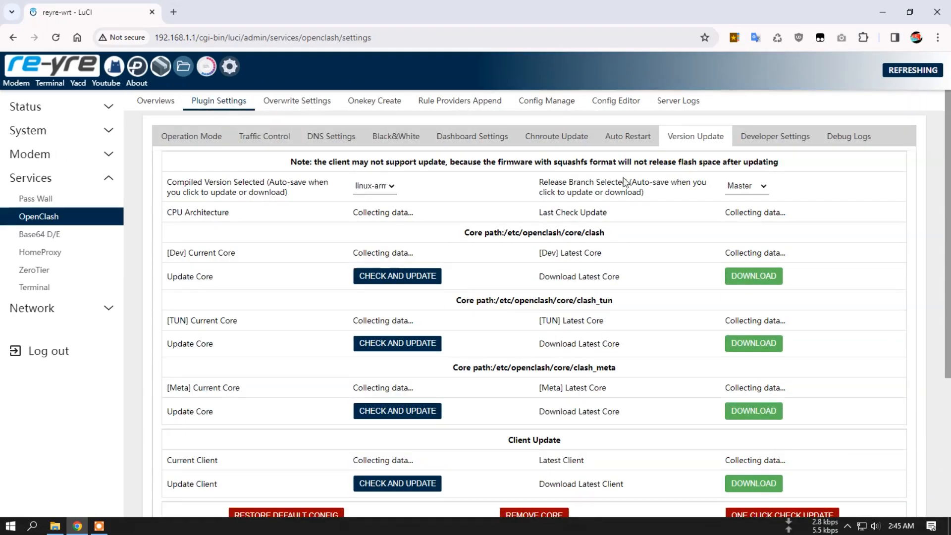
{"action": "scroll", "coordinate": [567, 287], "scroll_direction": "down", "scroll_amount": 2}
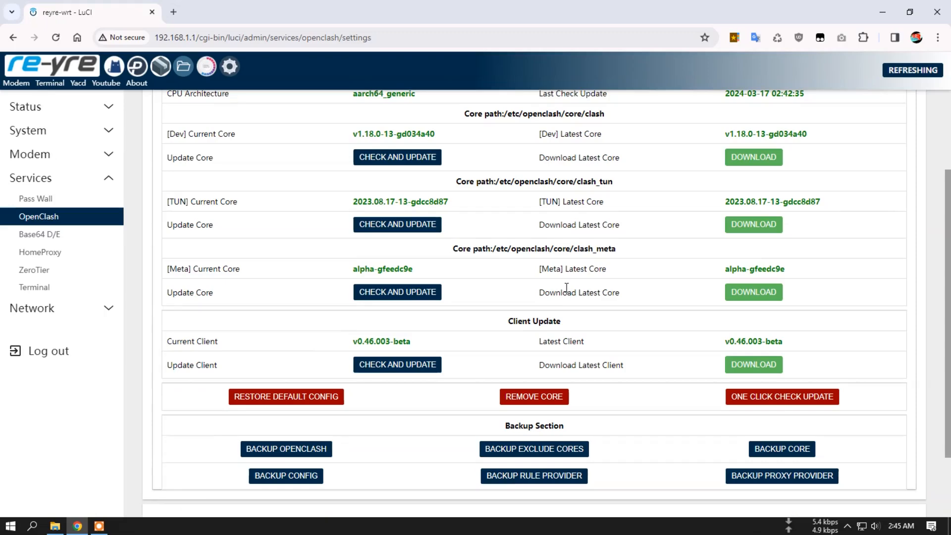
{"action": "scroll", "coordinate": [568, 303], "scroll_direction": "up", "scroll_amount": 1}
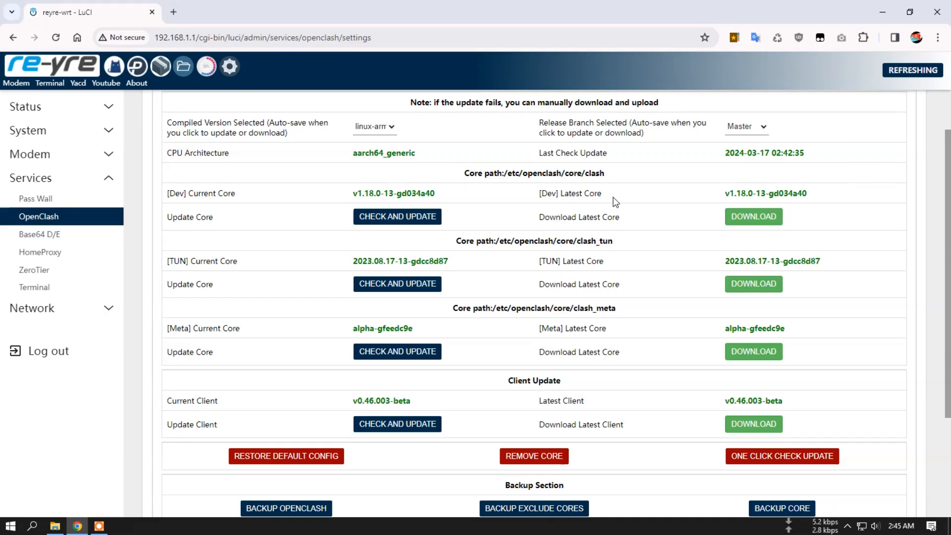
{"action": "scroll", "coordinate": [557, 299], "scroll_direction": "down", "scroll_amount": 2}
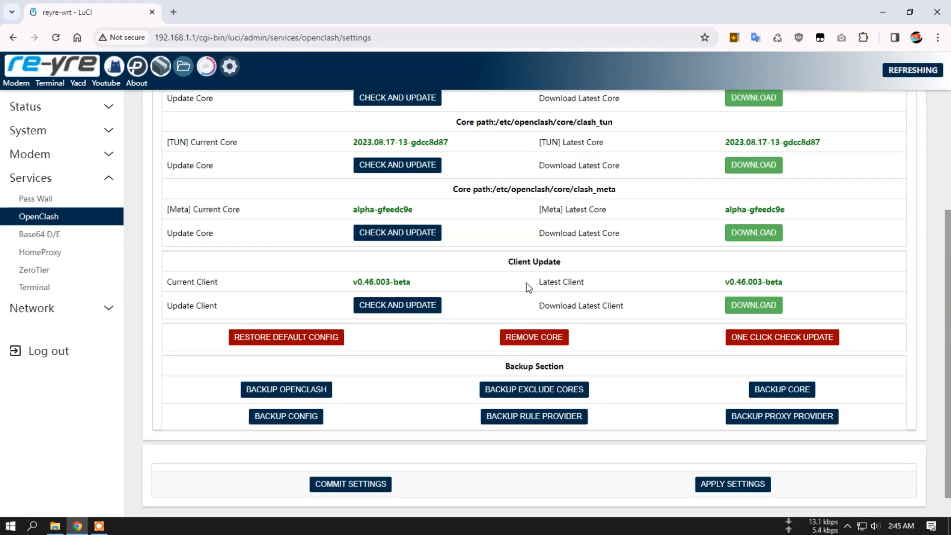
{"action": "scroll", "coordinate": [632, 296], "scroll_direction": "up", "scroll_amount": 3}
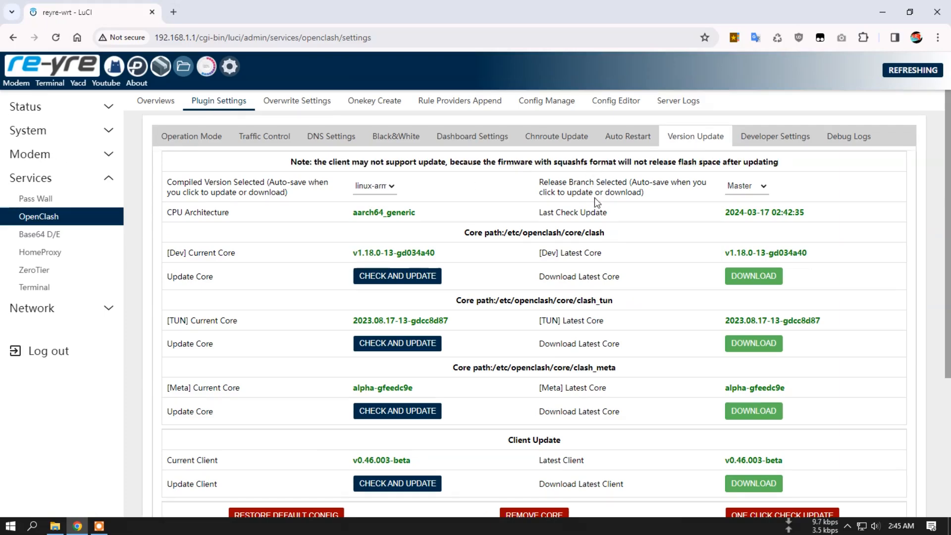
{"action": "scroll", "coordinate": [575, 223], "scroll_direction": "down", "scroll_amount": 2}
{"action": "scroll", "coordinate": [578, 233], "scroll_direction": "down", "scroll_amount": 2}
{"action": "scroll", "coordinate": [578, 233], "scroll_direction": "up", "scroll_amount": 5}
- Return to OpenClash's overview page and review the main program status, running mode and proxy mode
{"action": "left_click", "coordinate": [161, 102]}
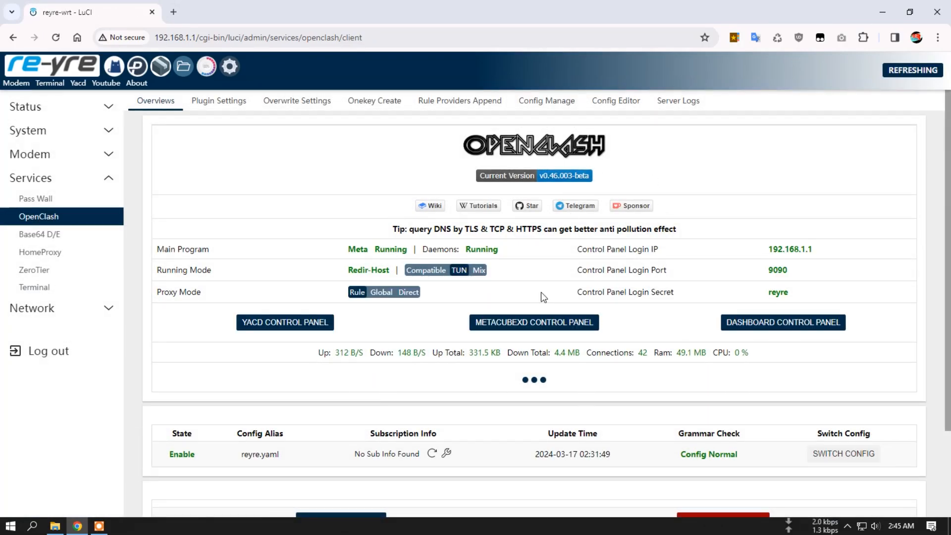
{"action": "scroll", "coordinate": [574, 377], "scroll_direction": "down", "scroll_amount": 2}
{"action": "scroll", "coordinate": [552, 378], "scroll_direction": "up", "scroll_amount": 3}
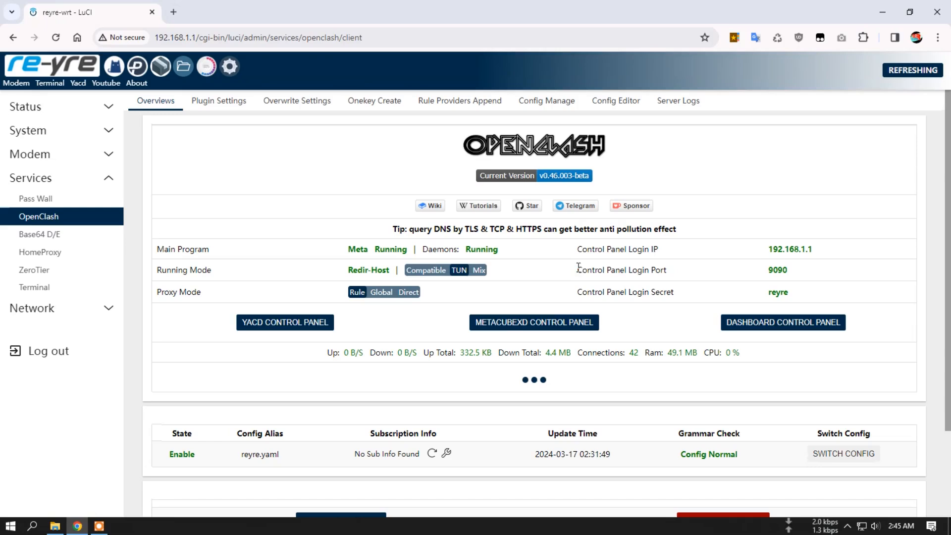